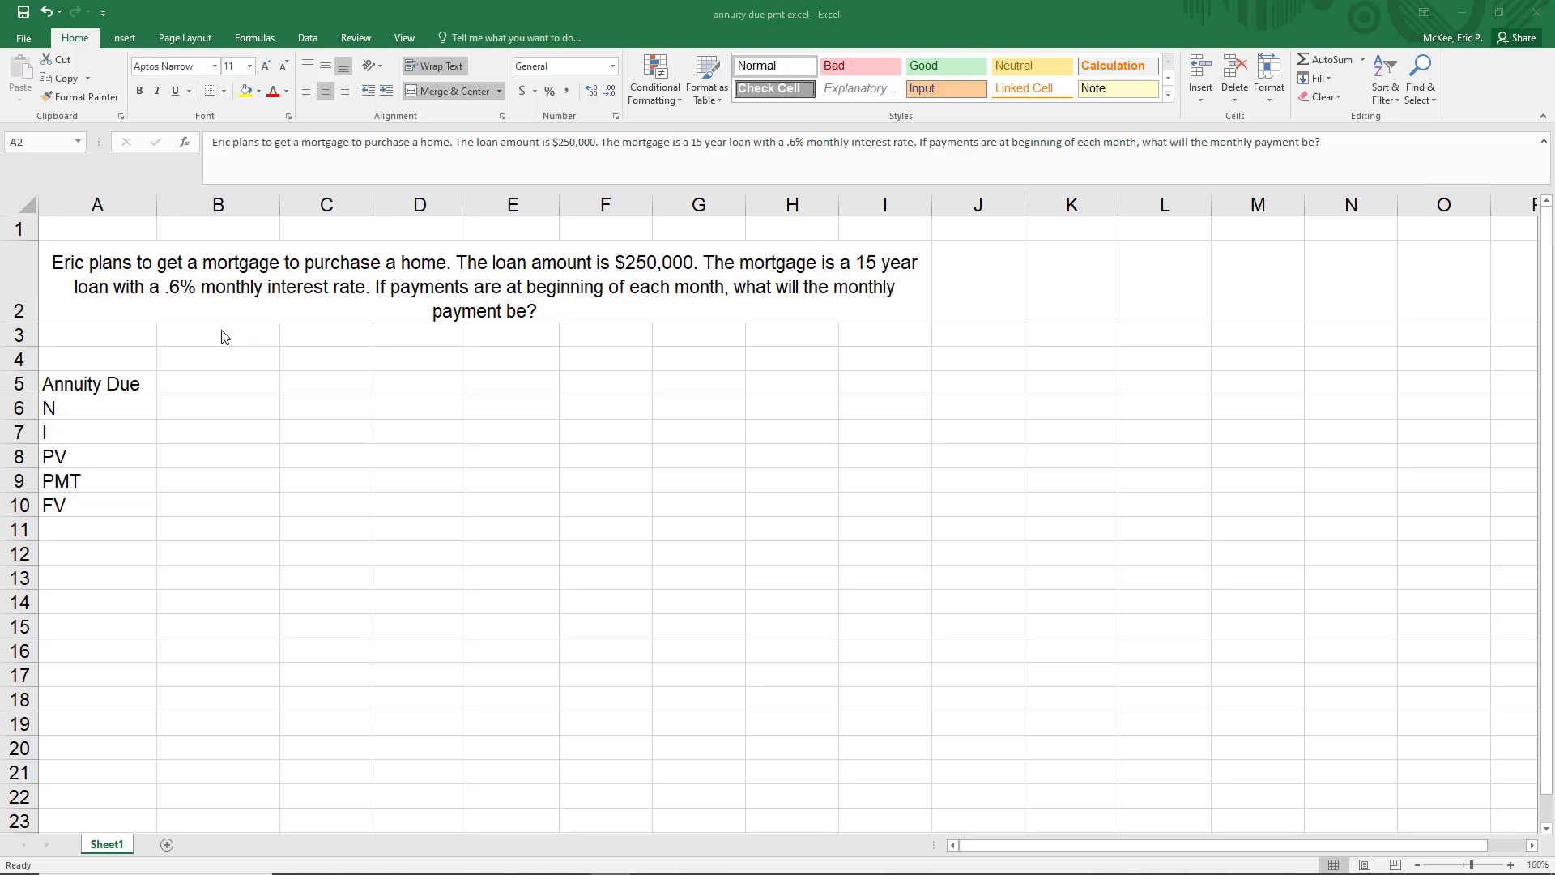
{"action": "left_click_drag", "start_coordinate": [122, 229], "coordinate": [204, 317]}
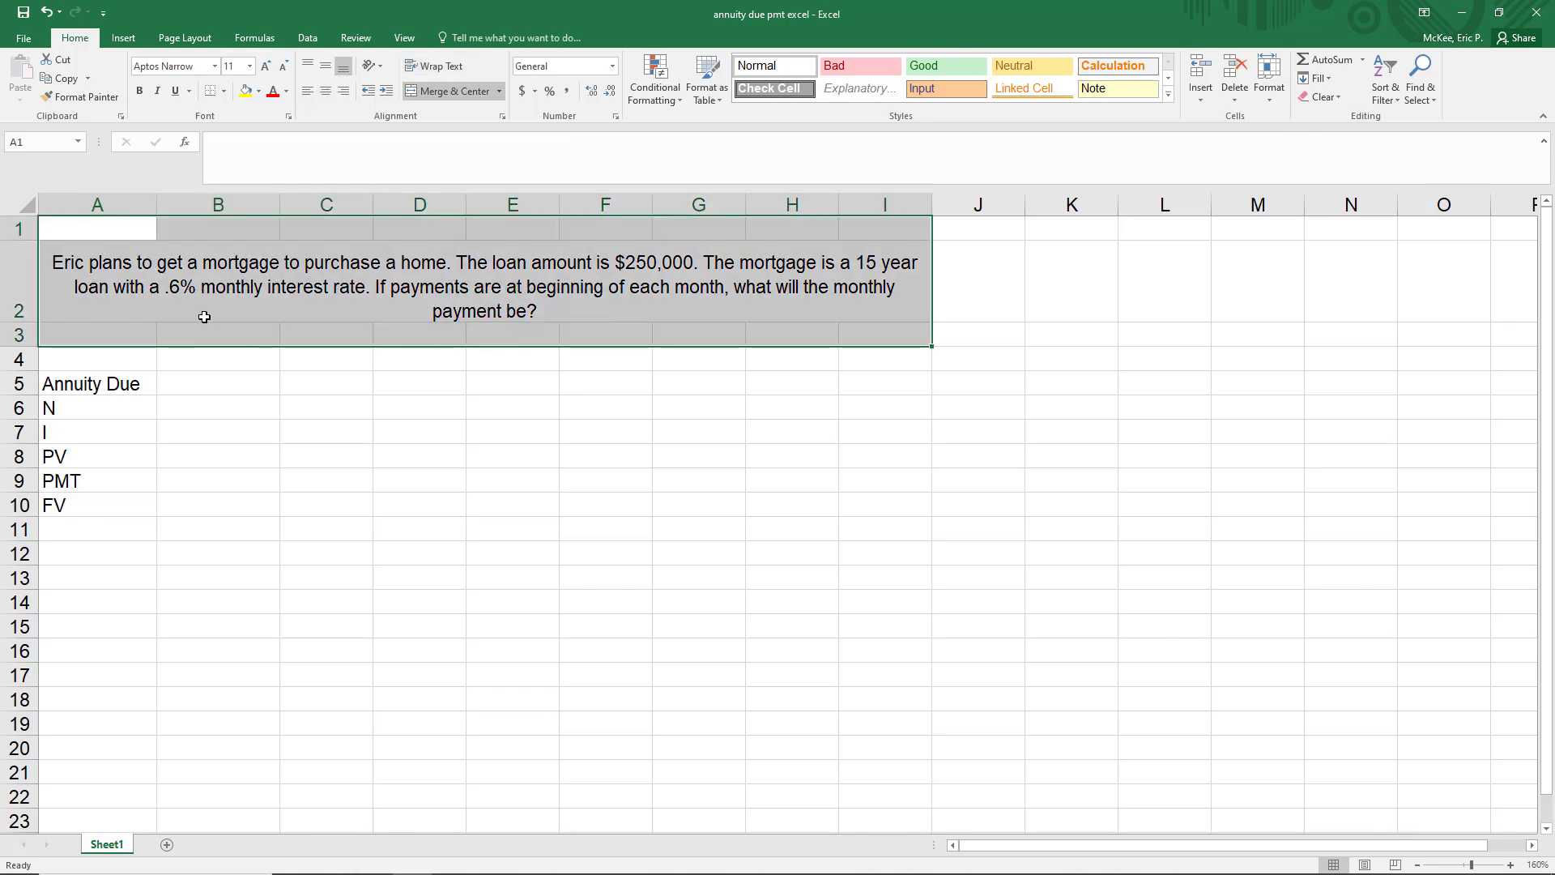
{"action": "left_click", "coordinate": [146, 337]}
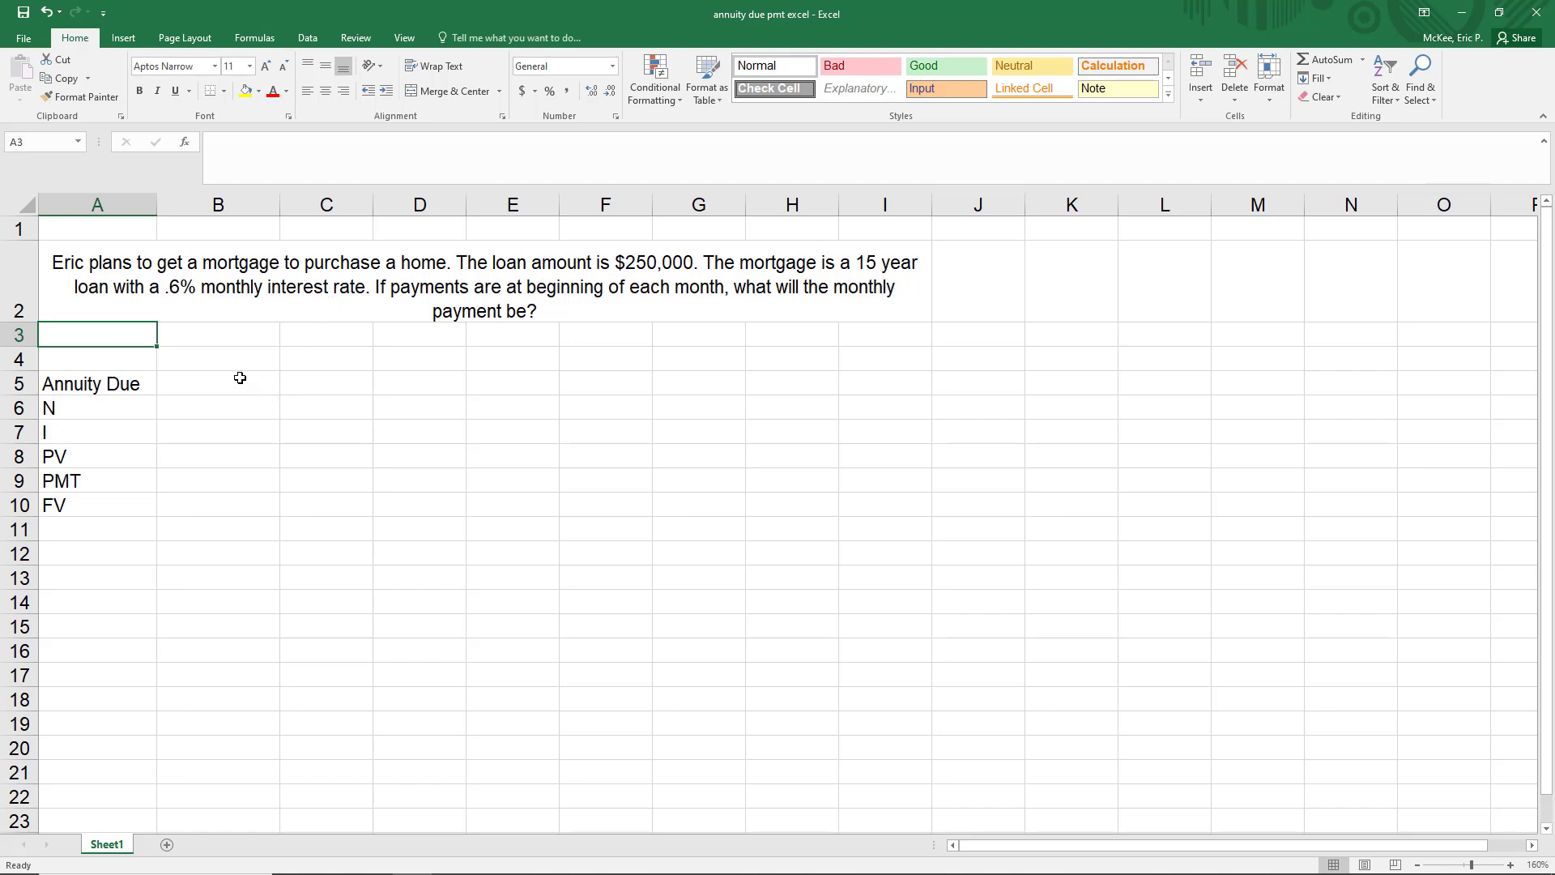
{"action": "left_click_drag", "start_coordinate": [236, 378], "coordinate": [228, 505]}
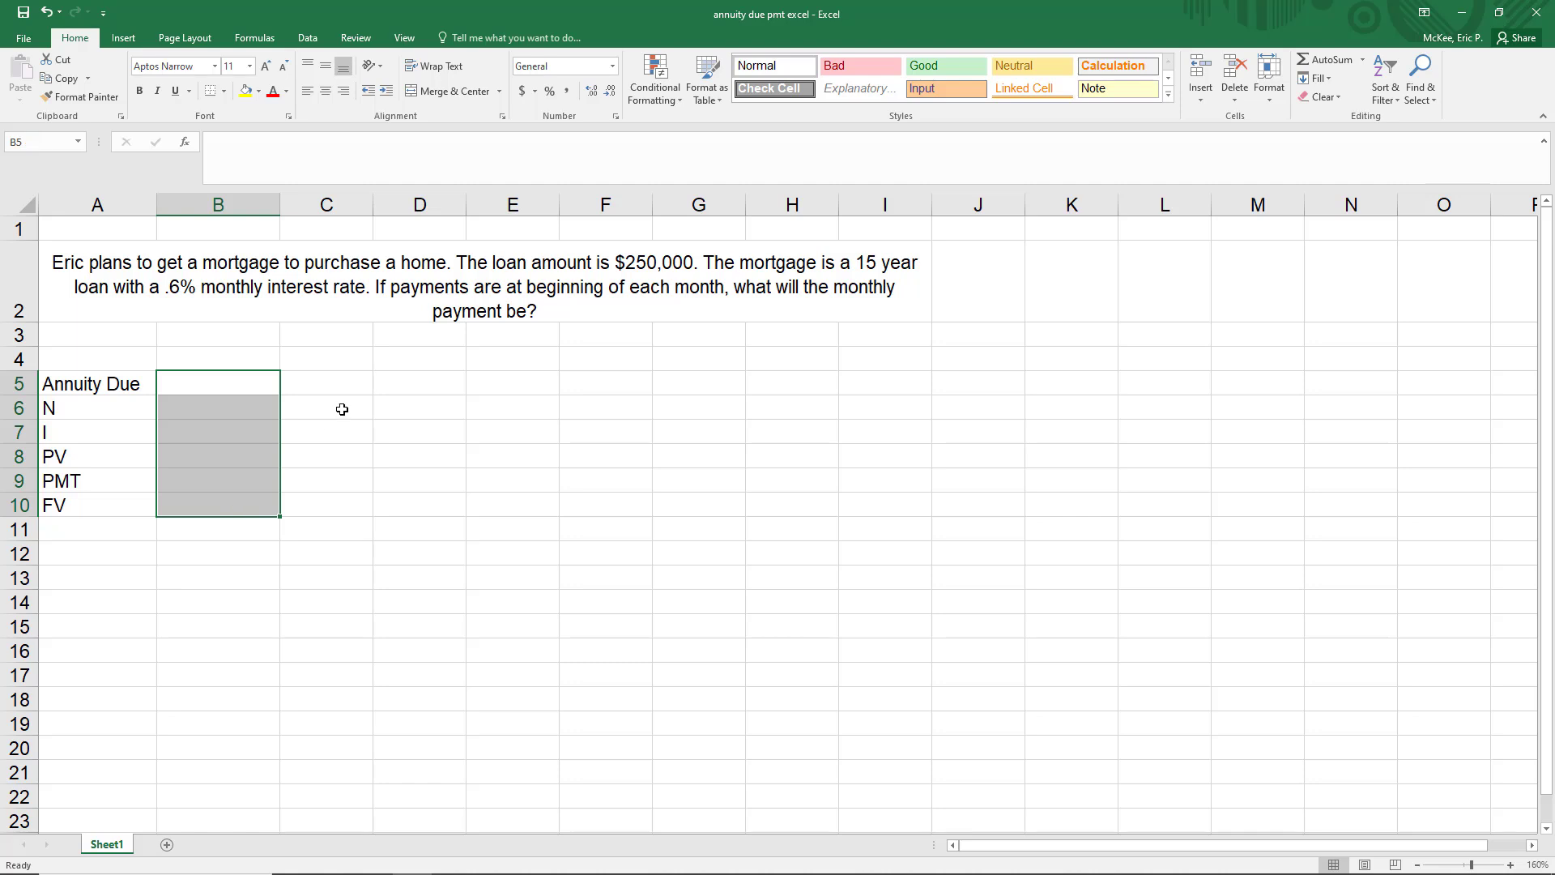
Fill in the loan inputs in B5:B7: 1 for Annuity Due, 180 for N and .006 for I
{"action": "left_click", "coordinate": [229, 381]}
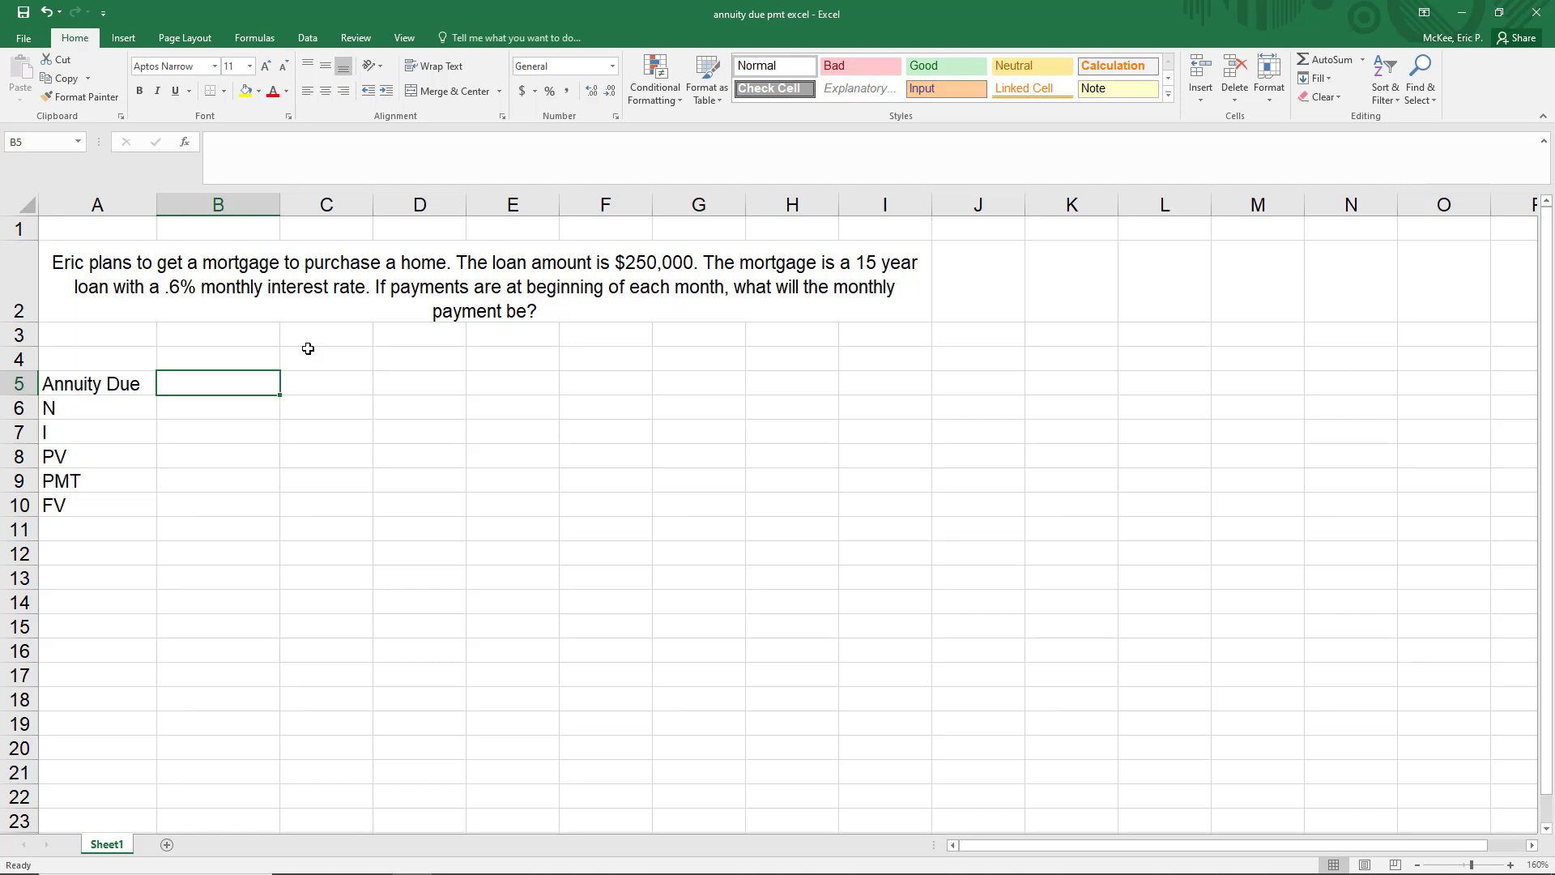
{"action": "type", "text": "1"}
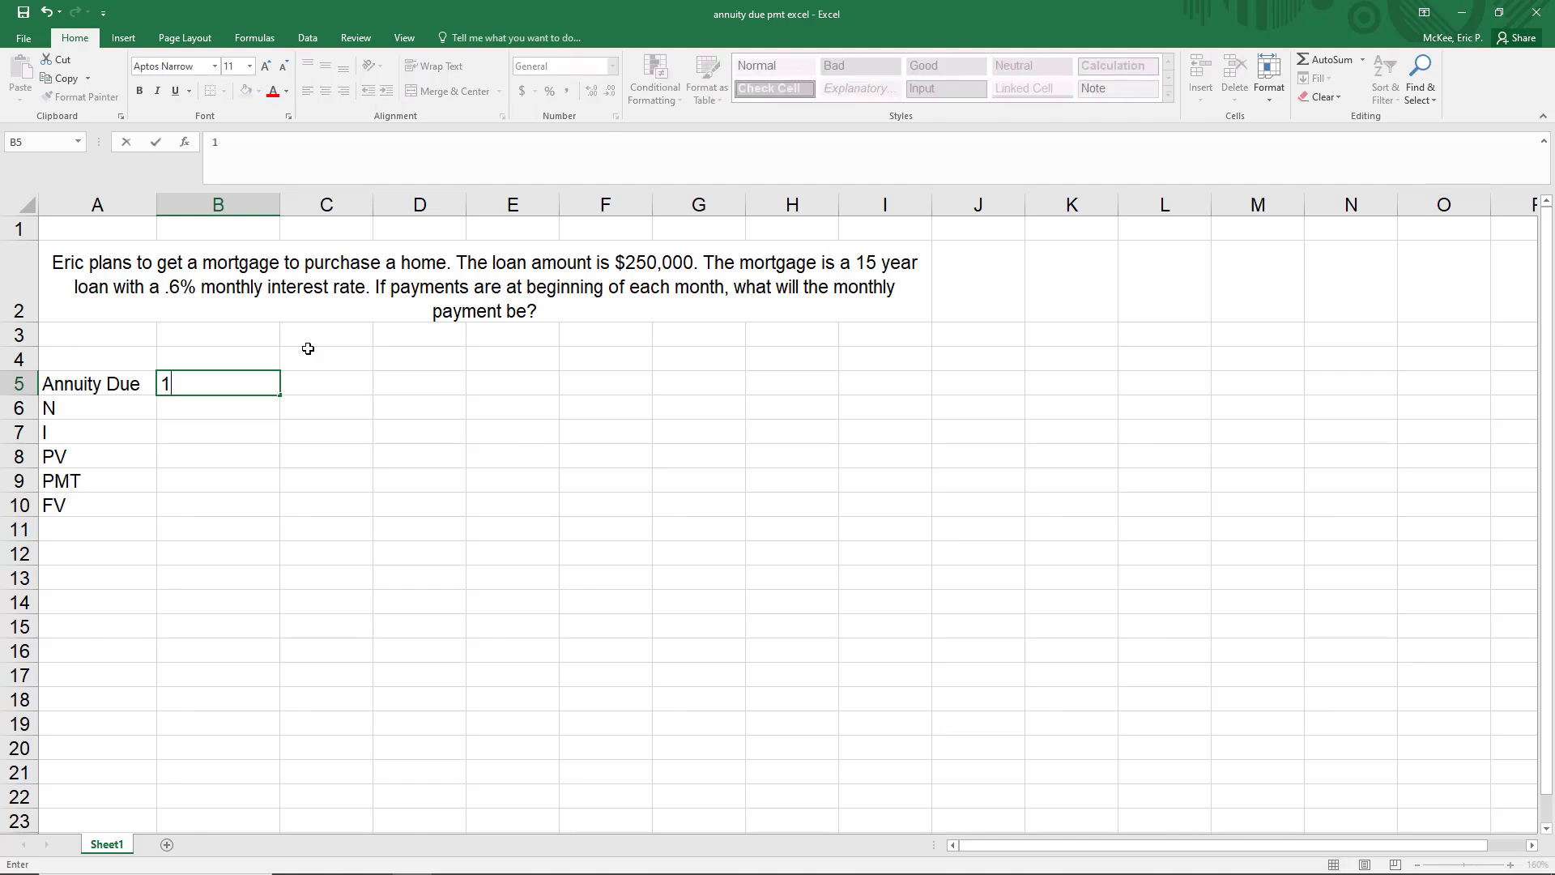
{"action": "key", "text": "Return"}
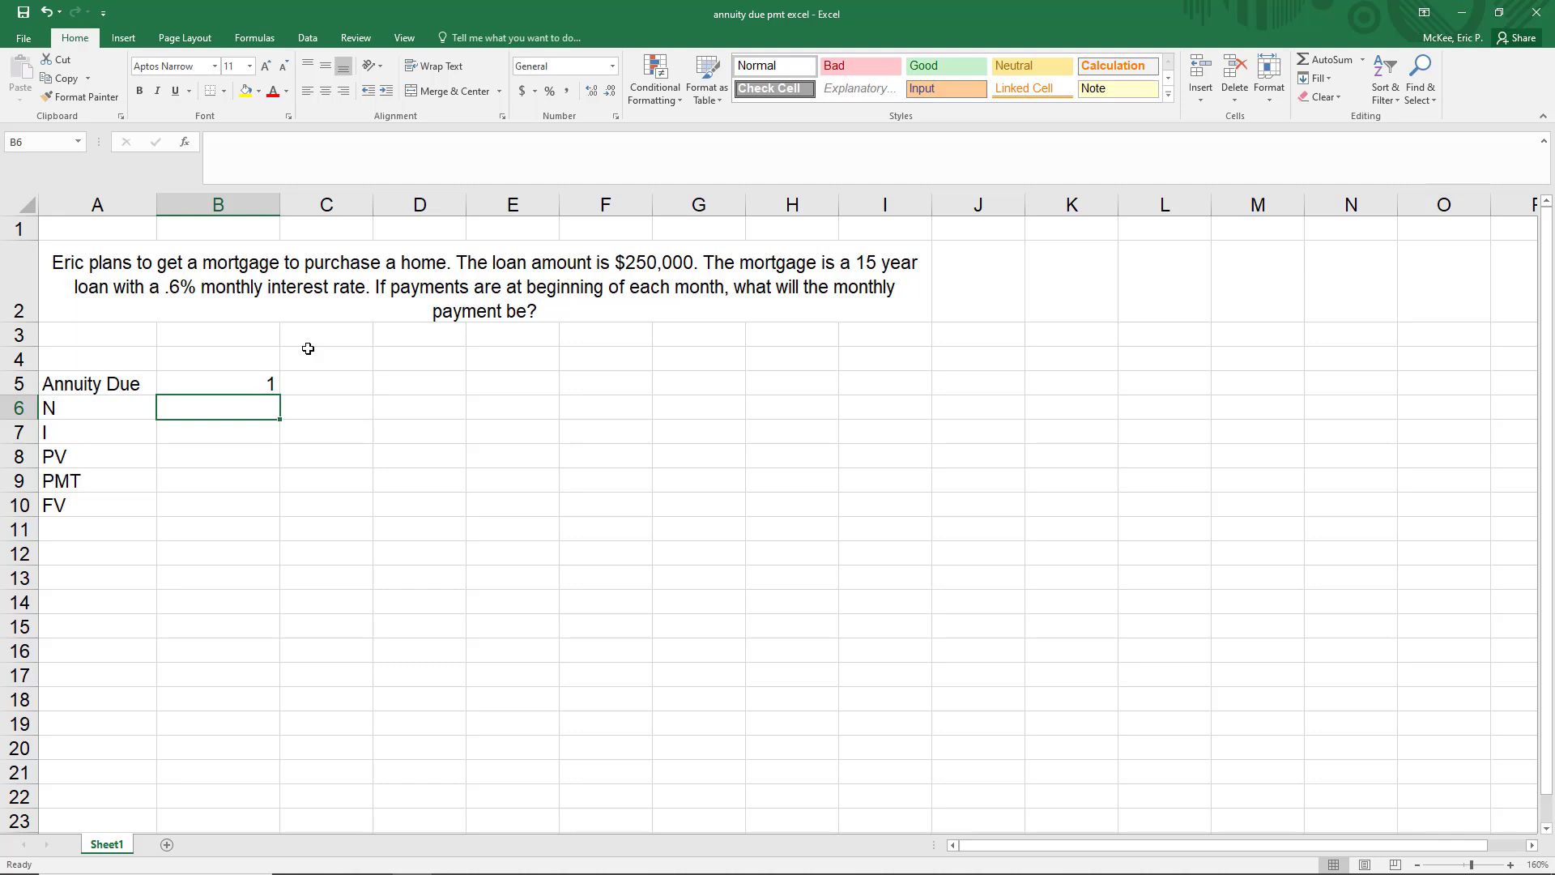
{"action": "type", "text": "180"}
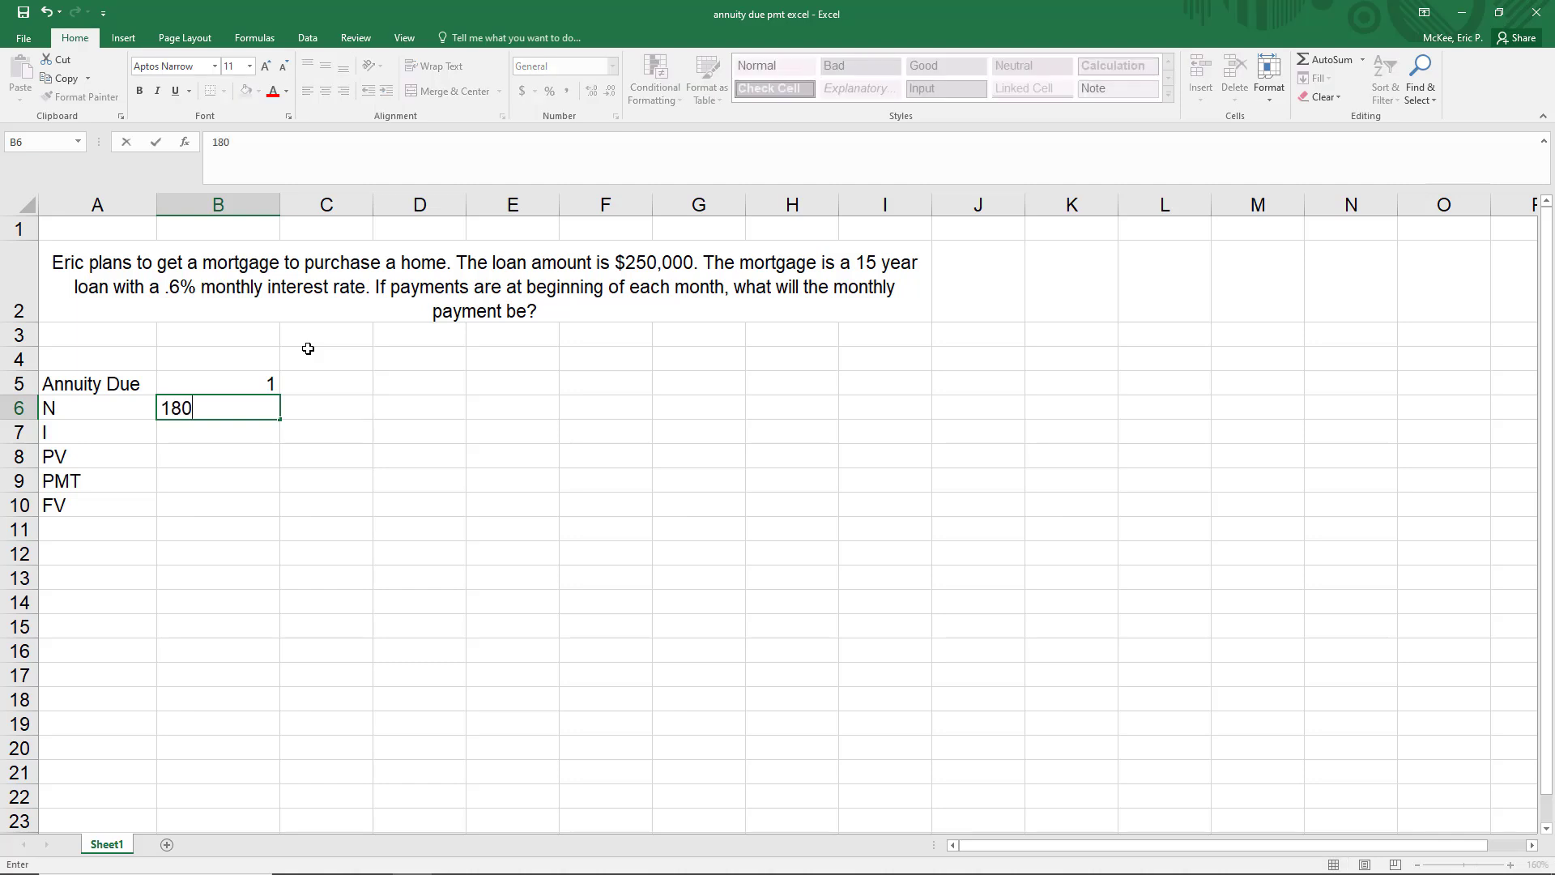
{"action": "key", "text": "Return"}
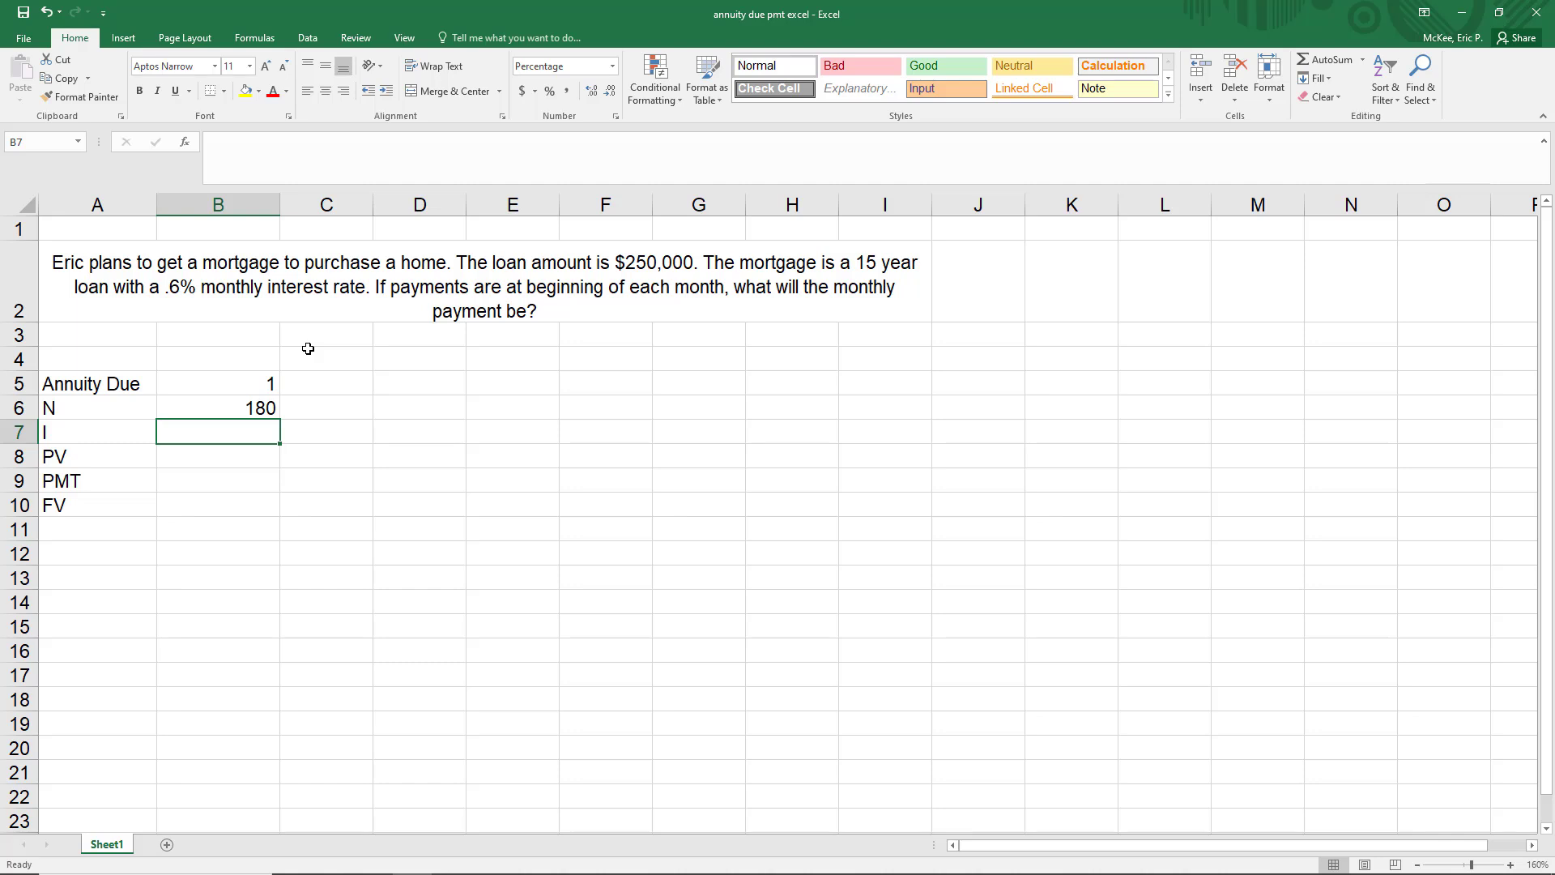
{"action": "type", "text": ".006"}
{"action": "key", "text": "Return"}
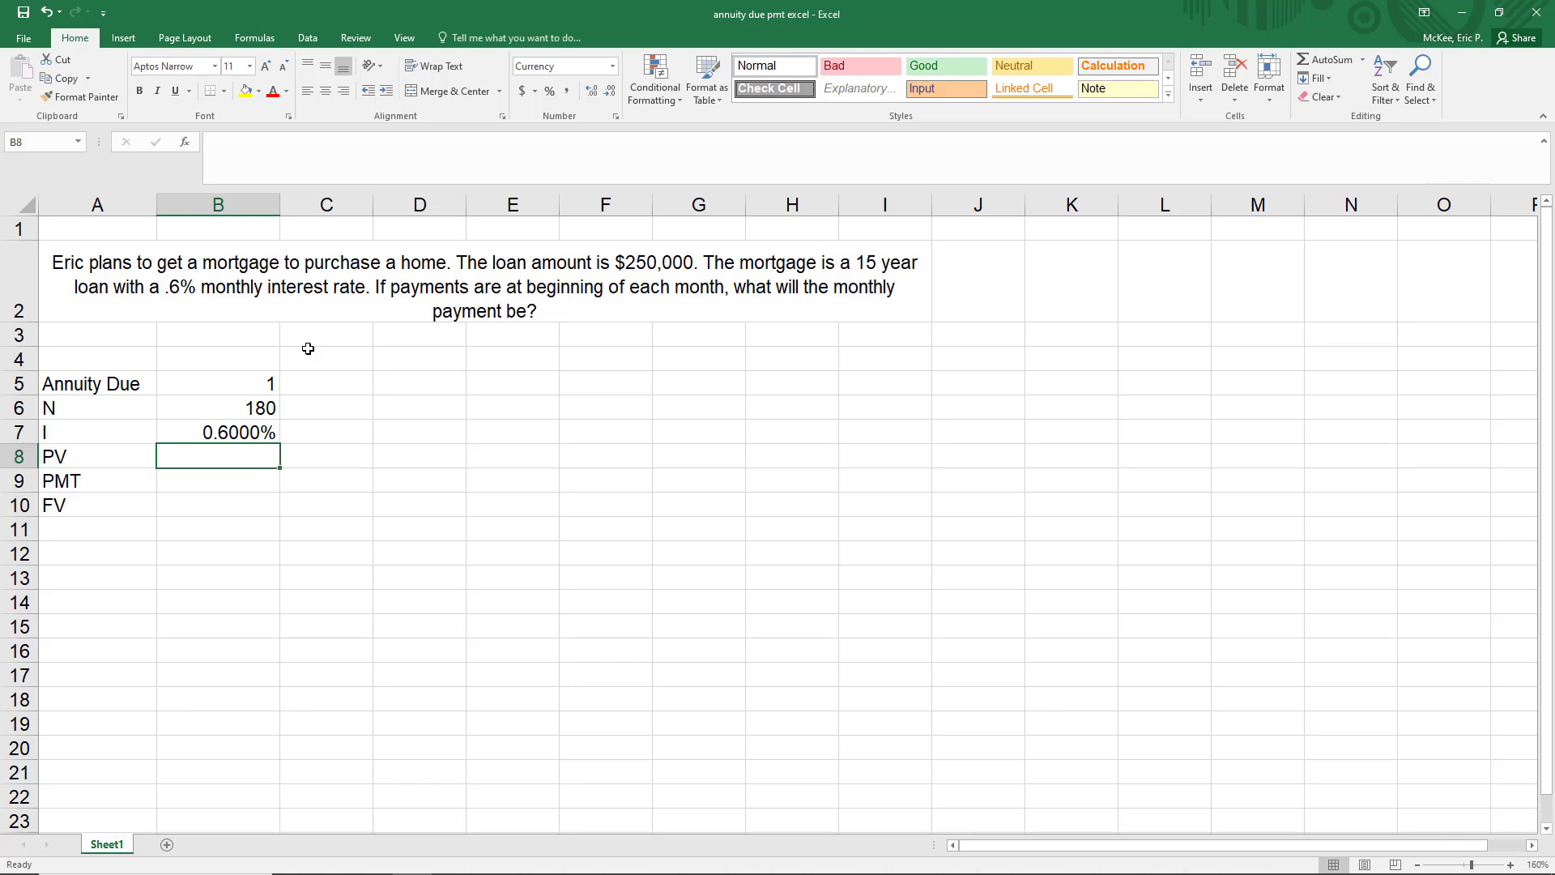
Enter 250000 as the PV in B8 and 0 as the FV in B10, leaving the PMT cell empty
{"action": "type", "text": "250000"}
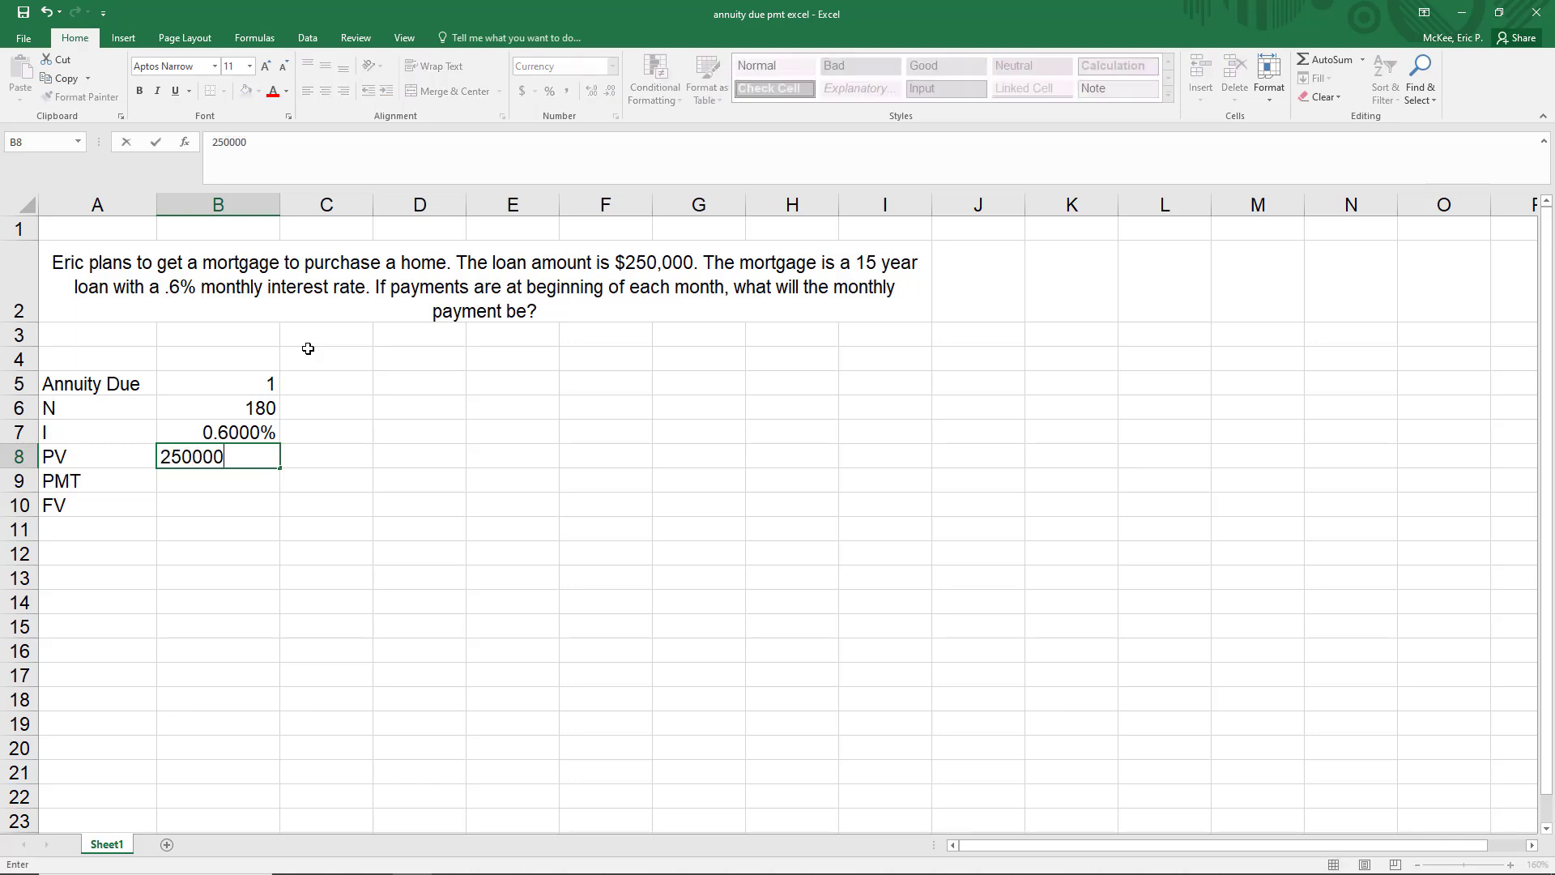
{"action": "key", "text": "Return"}
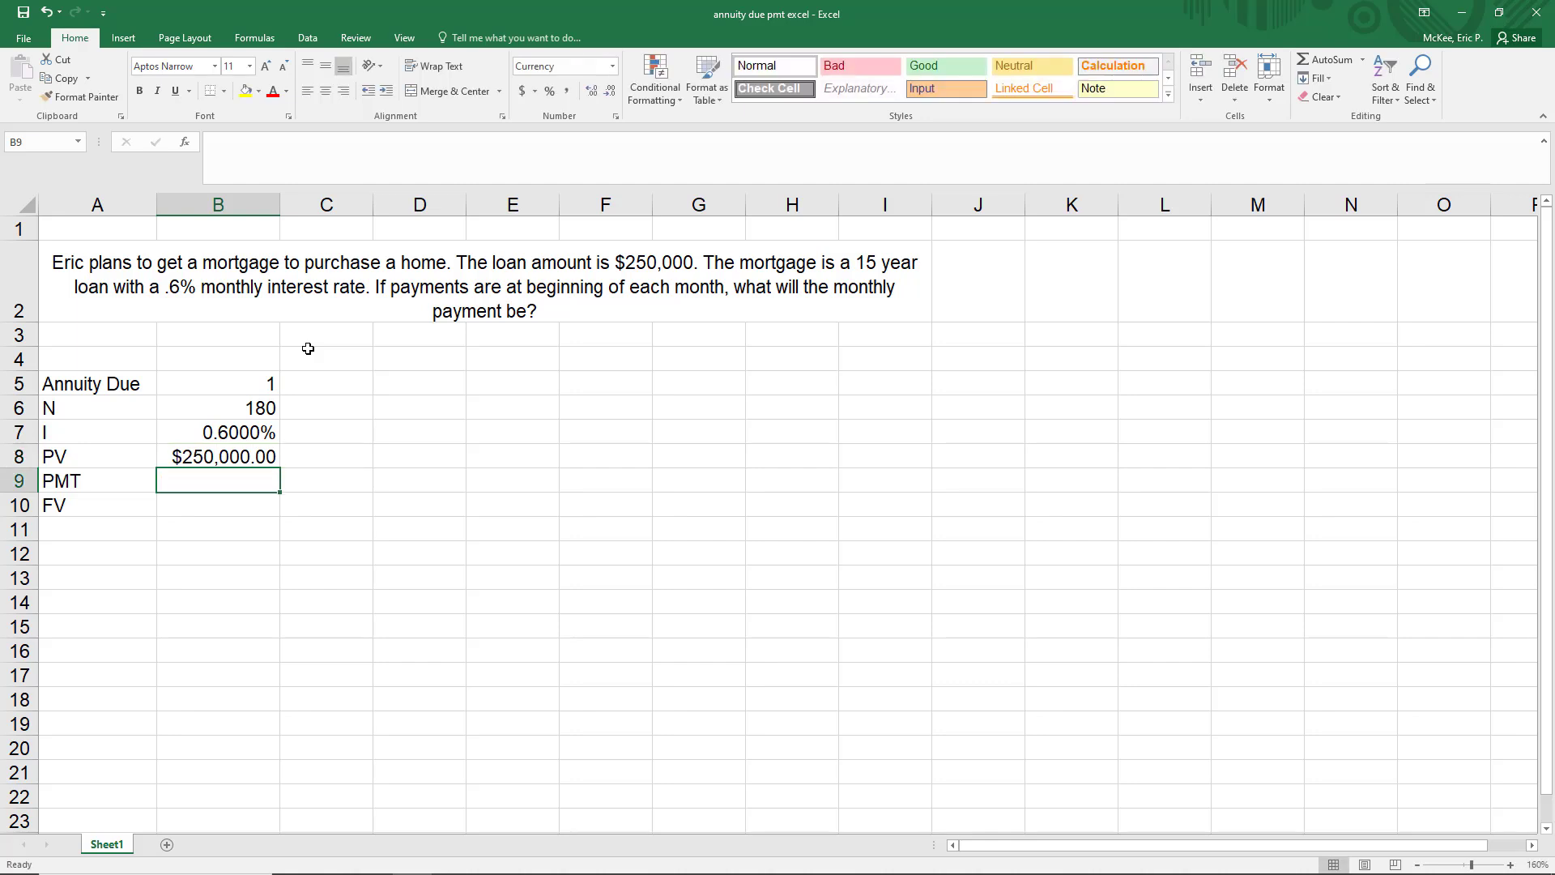
{"action": "key", "text": "Return"}
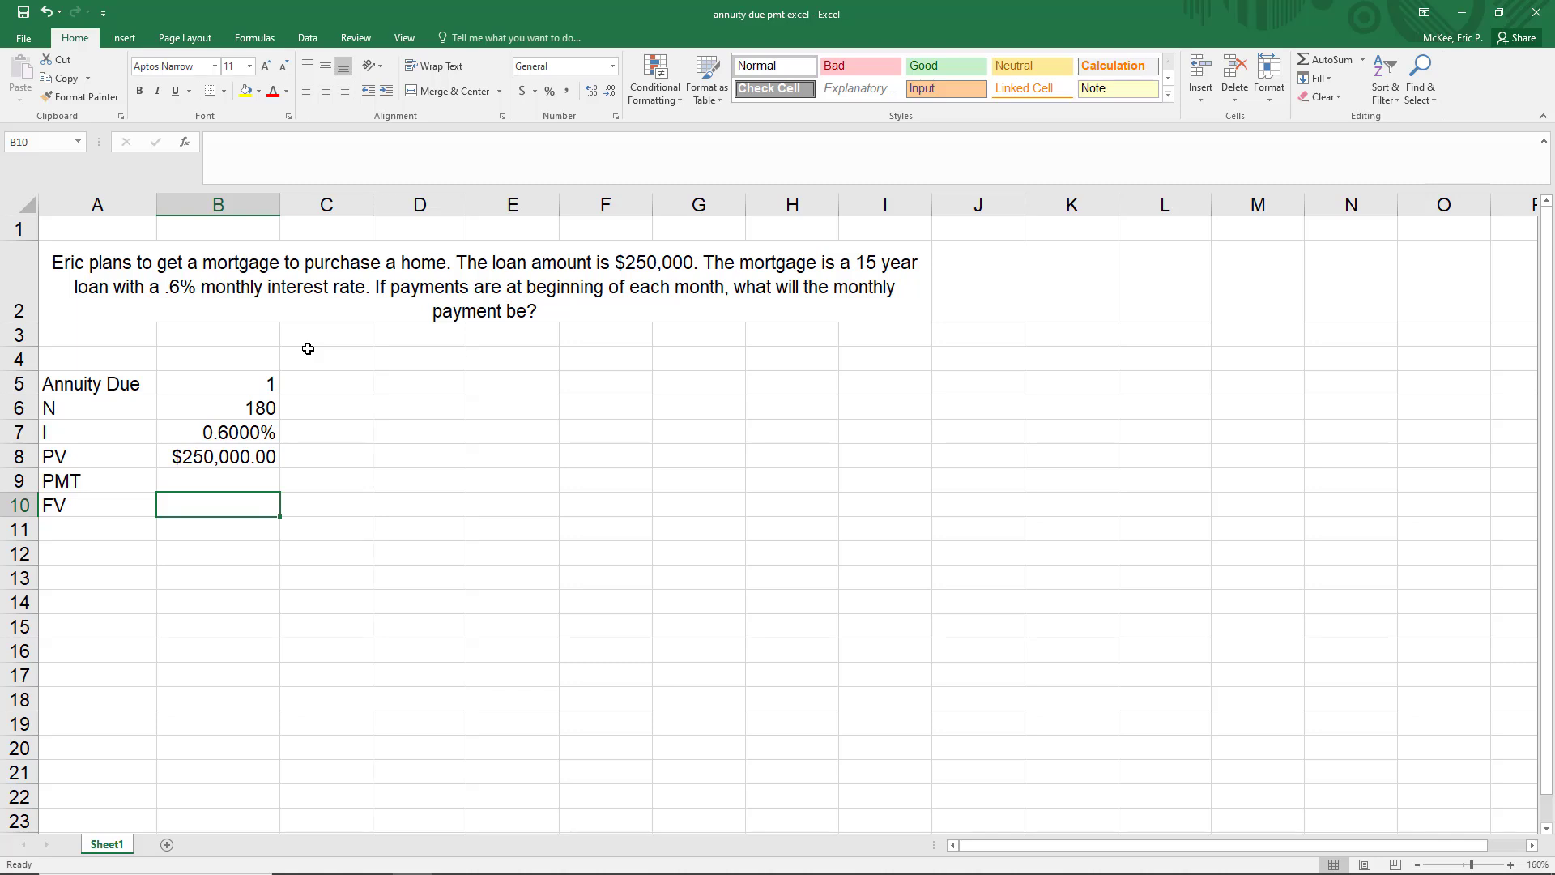
{"action": "type", "text": "0"}
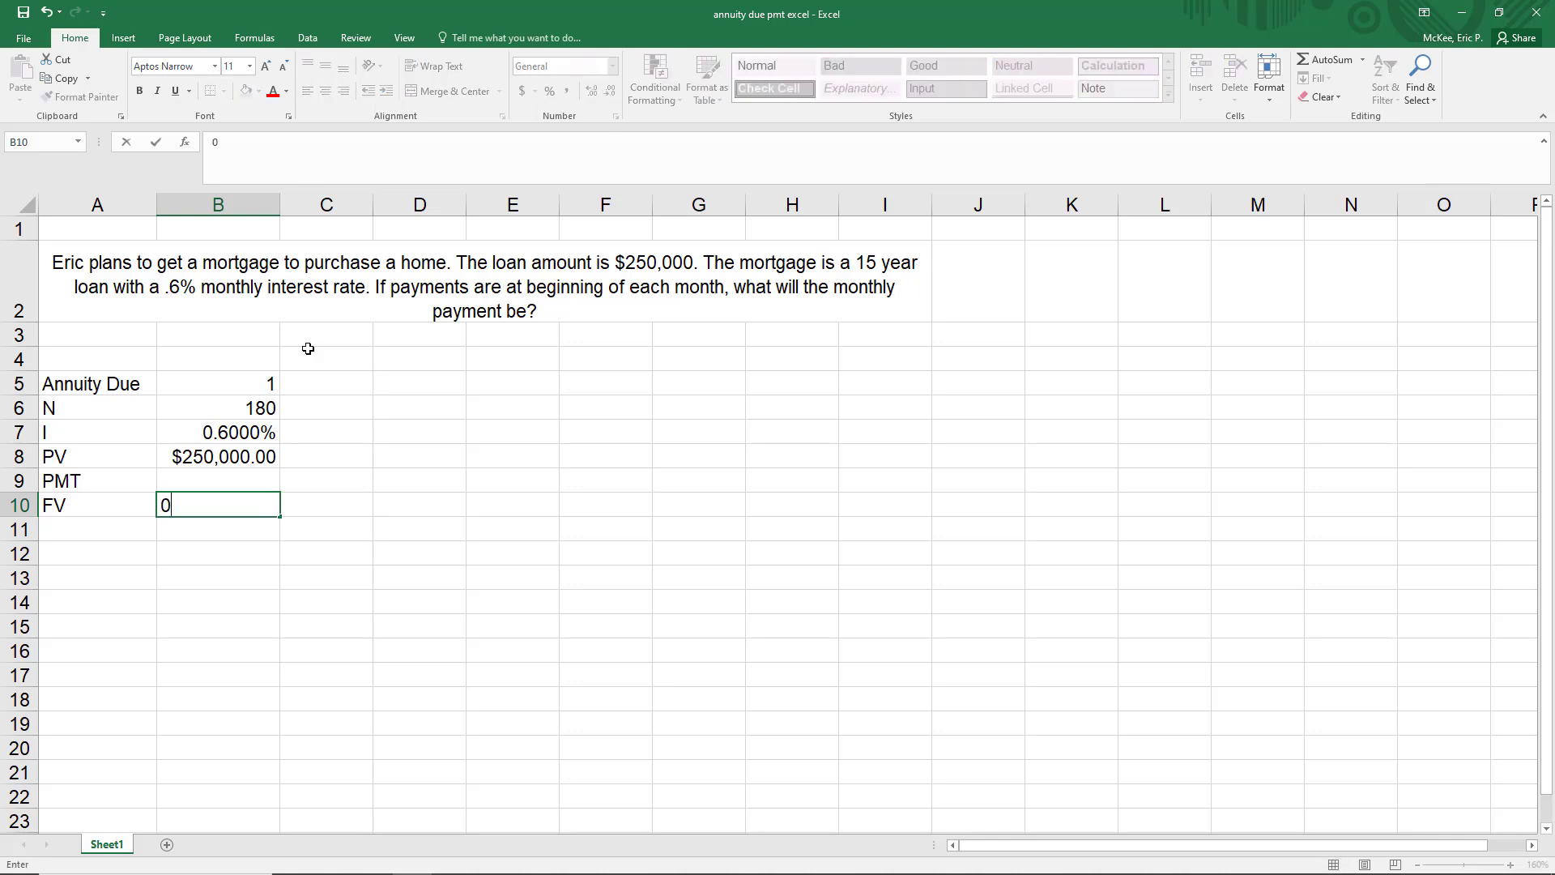
{"action": "key", "text": "Return"}
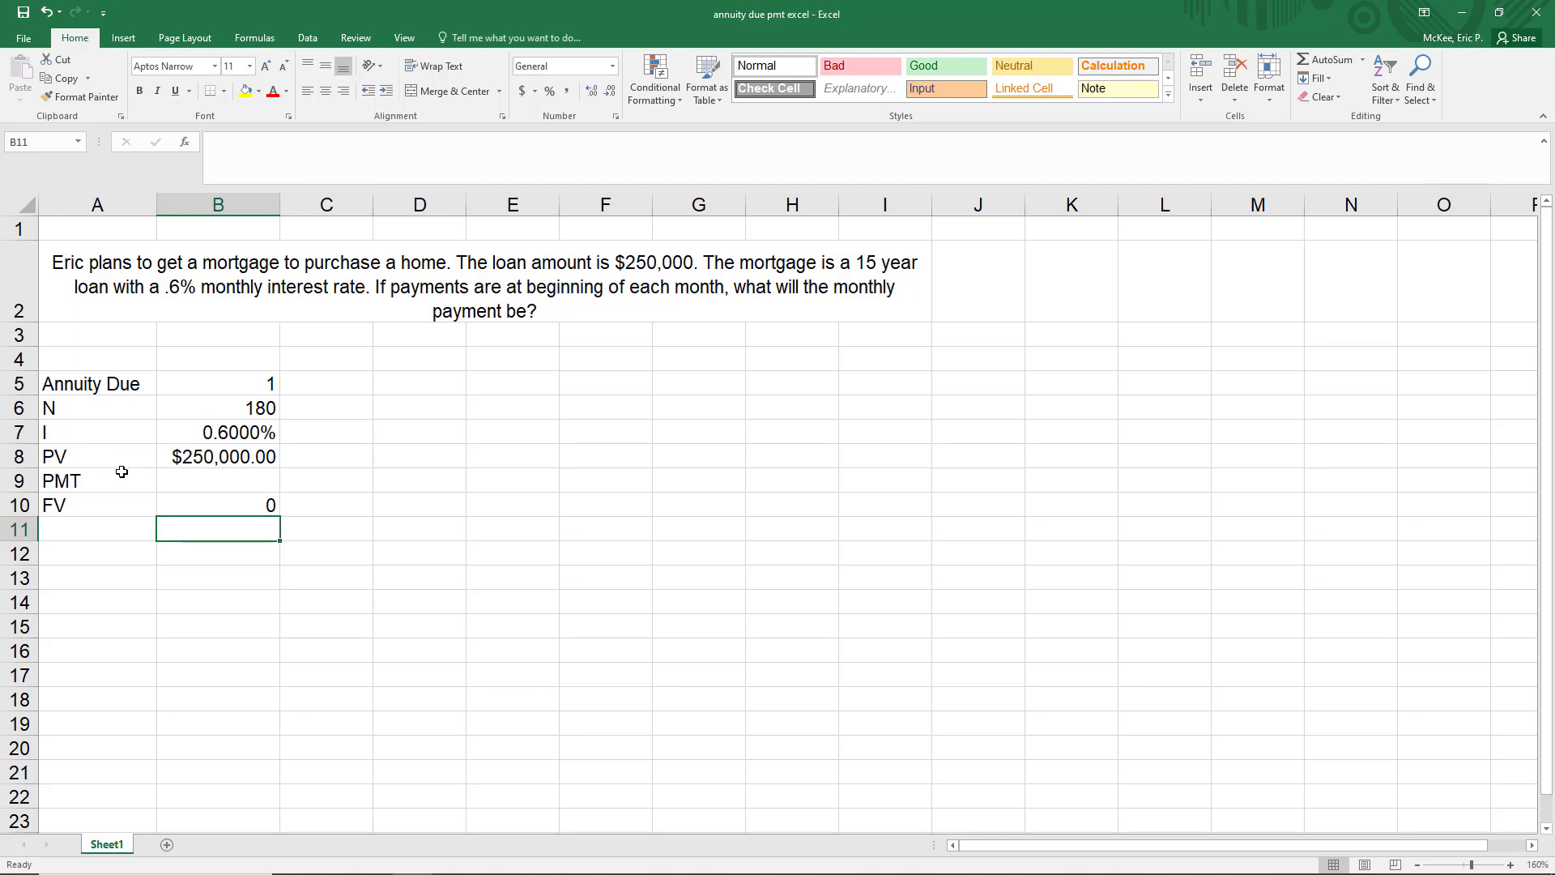
{"action": "left_click_drag", "start_coordinate": [120, 454], "coordinate": [238, 496]}
{"action": "left_click", "coordinate": [126, 503]}
{"action": "left_click_drag", "start_coordinate": [134, 482], "coordinate": [259, 480]}
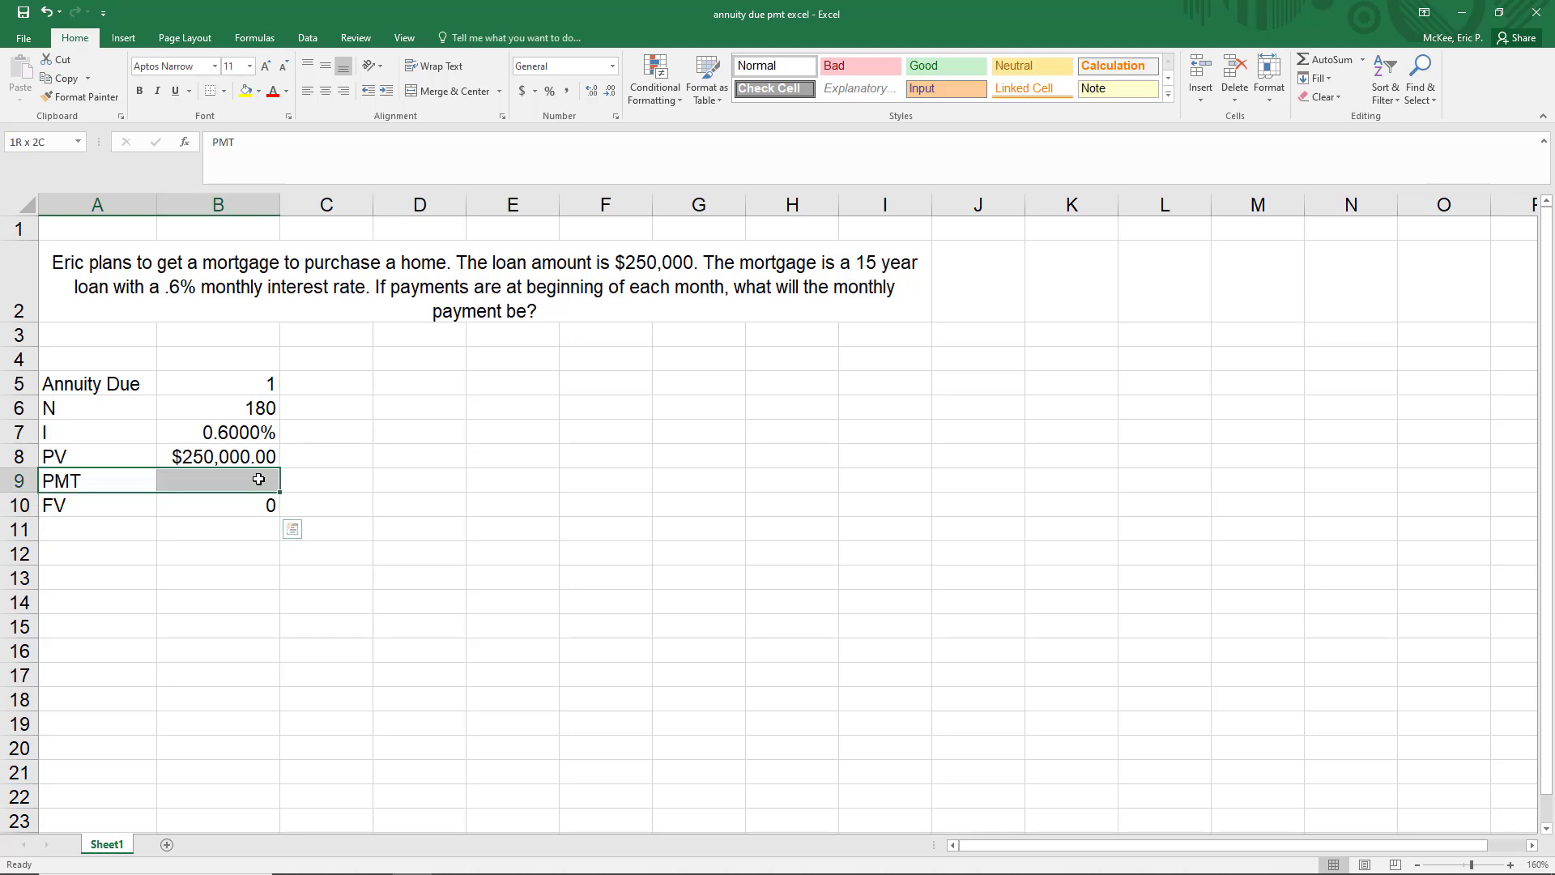
{"action": "left_click_drag", "start_coordinate": [122, 454], "coordinate": [215, 459]}
{"action": "left_click", "coordinate": [235, 458]}
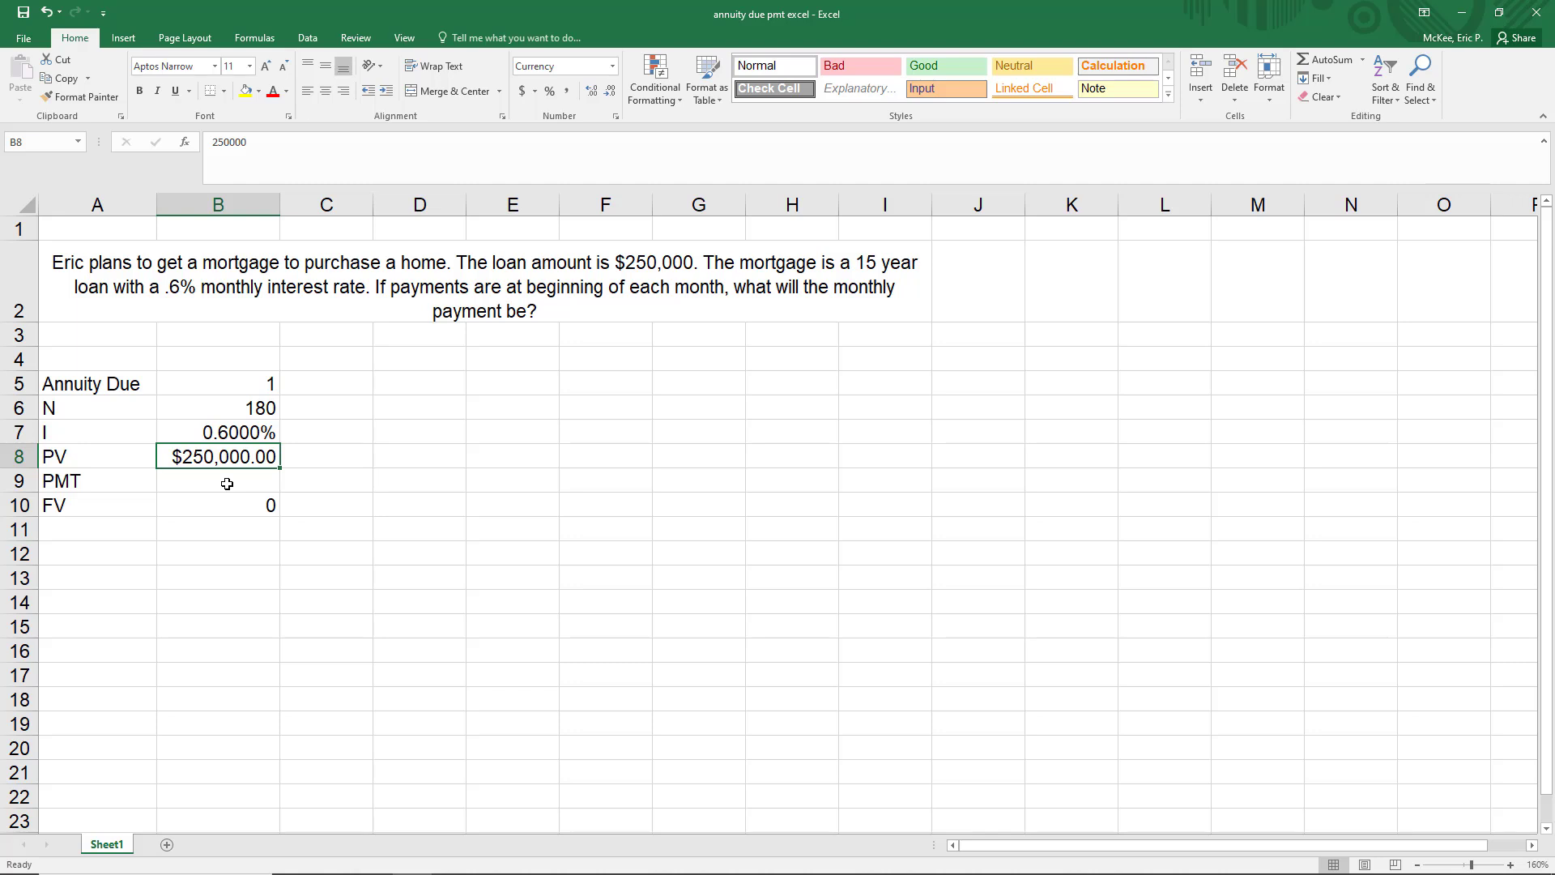
Calculate the monthly payment in B9 with the formula =pmt(.006,180,250000,0,1)
{"action": "left_click", "coordinate": [226, 486]}
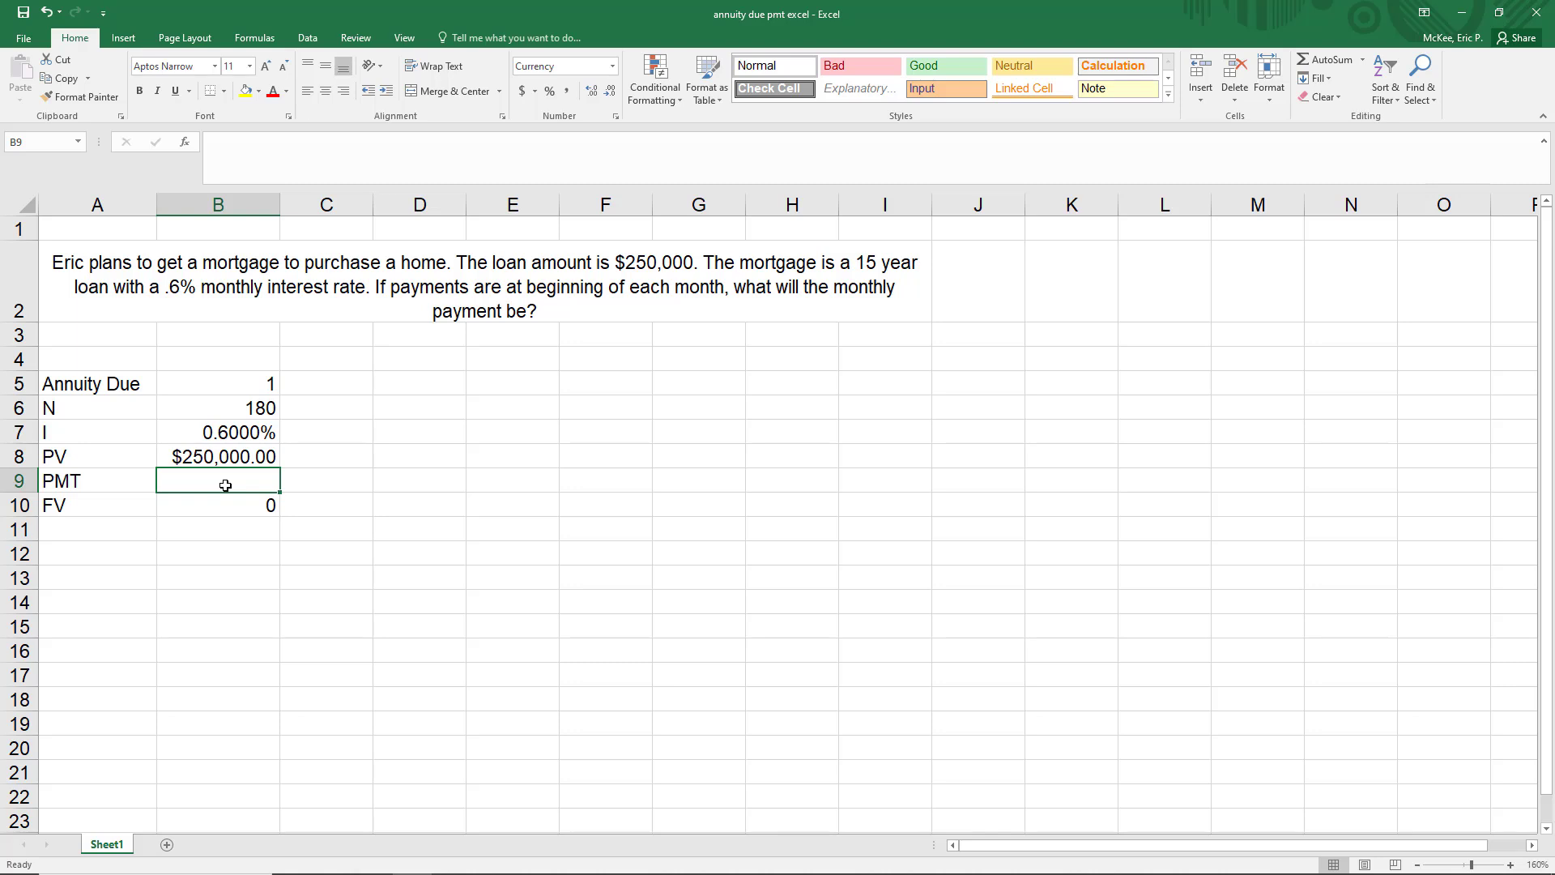
{"action": "type", "text": "=p"}
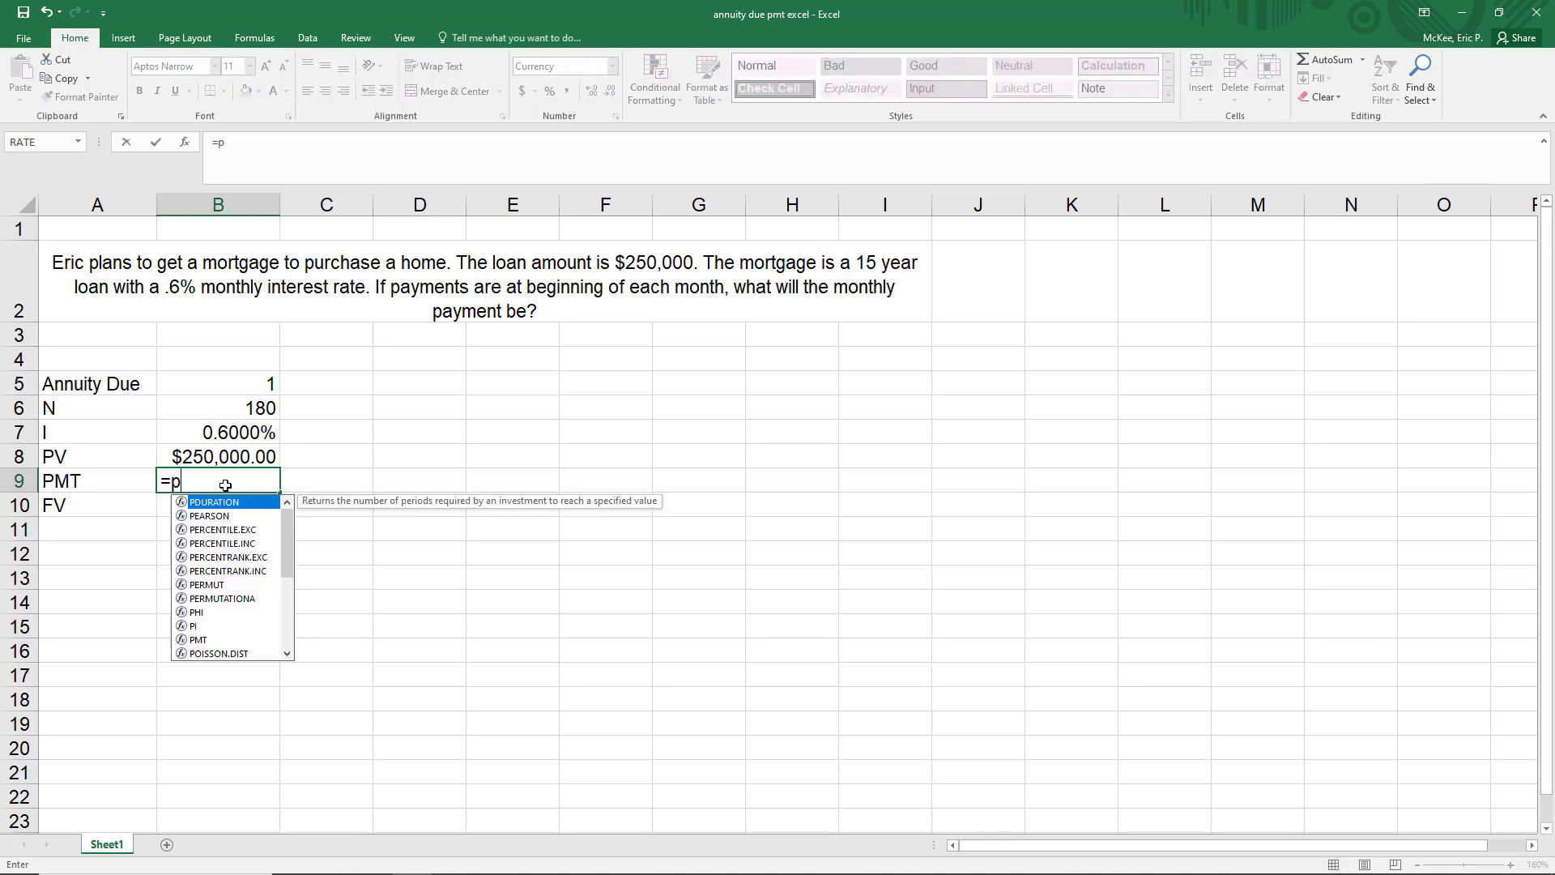
{"action": "type", "text": "mt("}
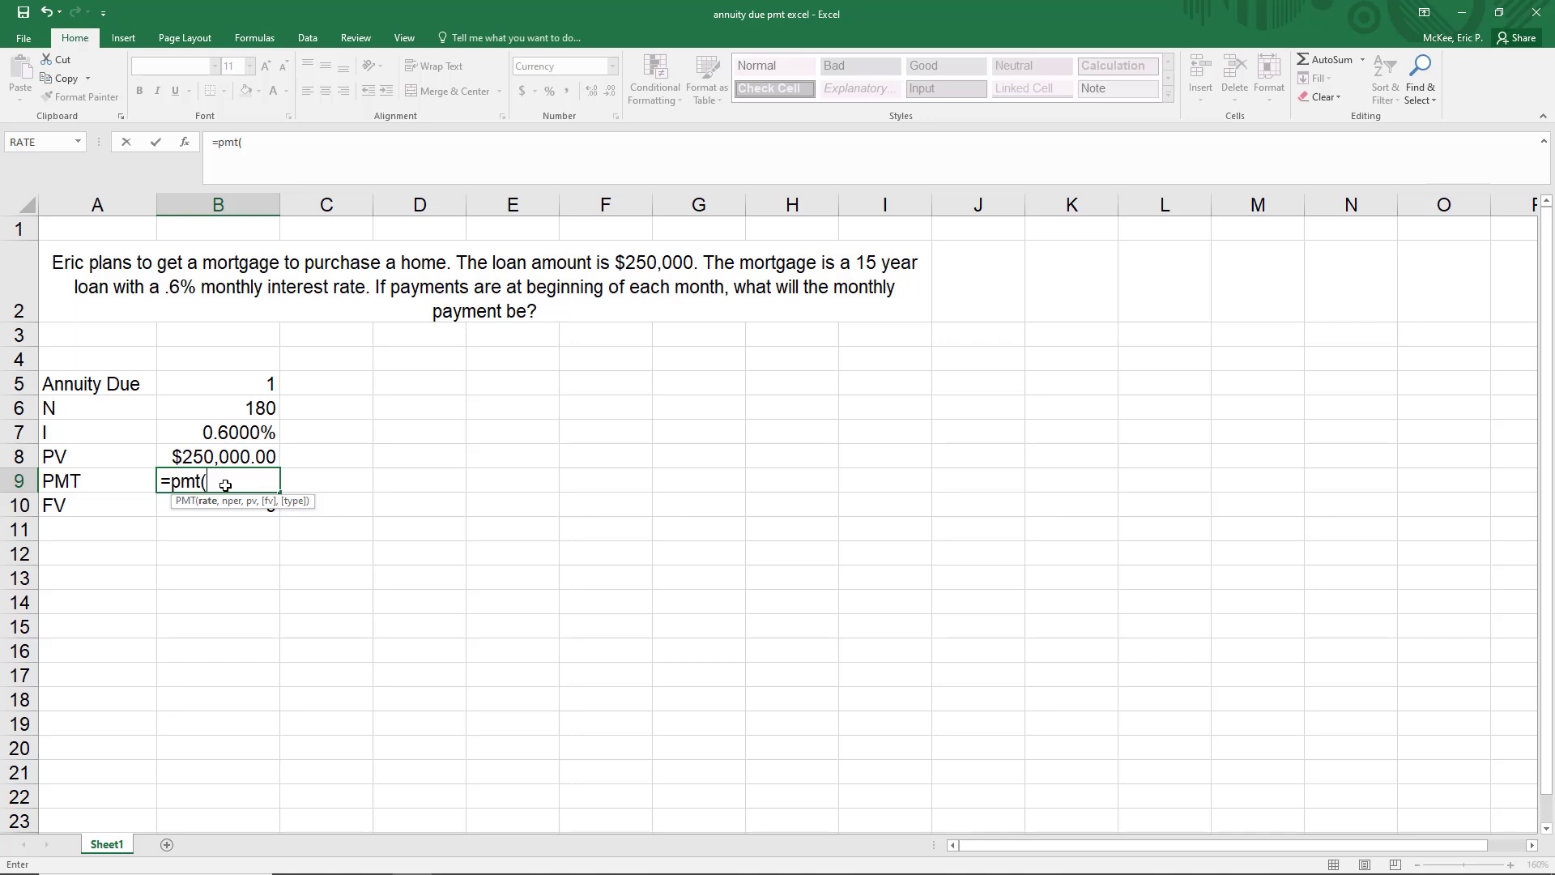
{"action": "type", "text": ".006,180,"}
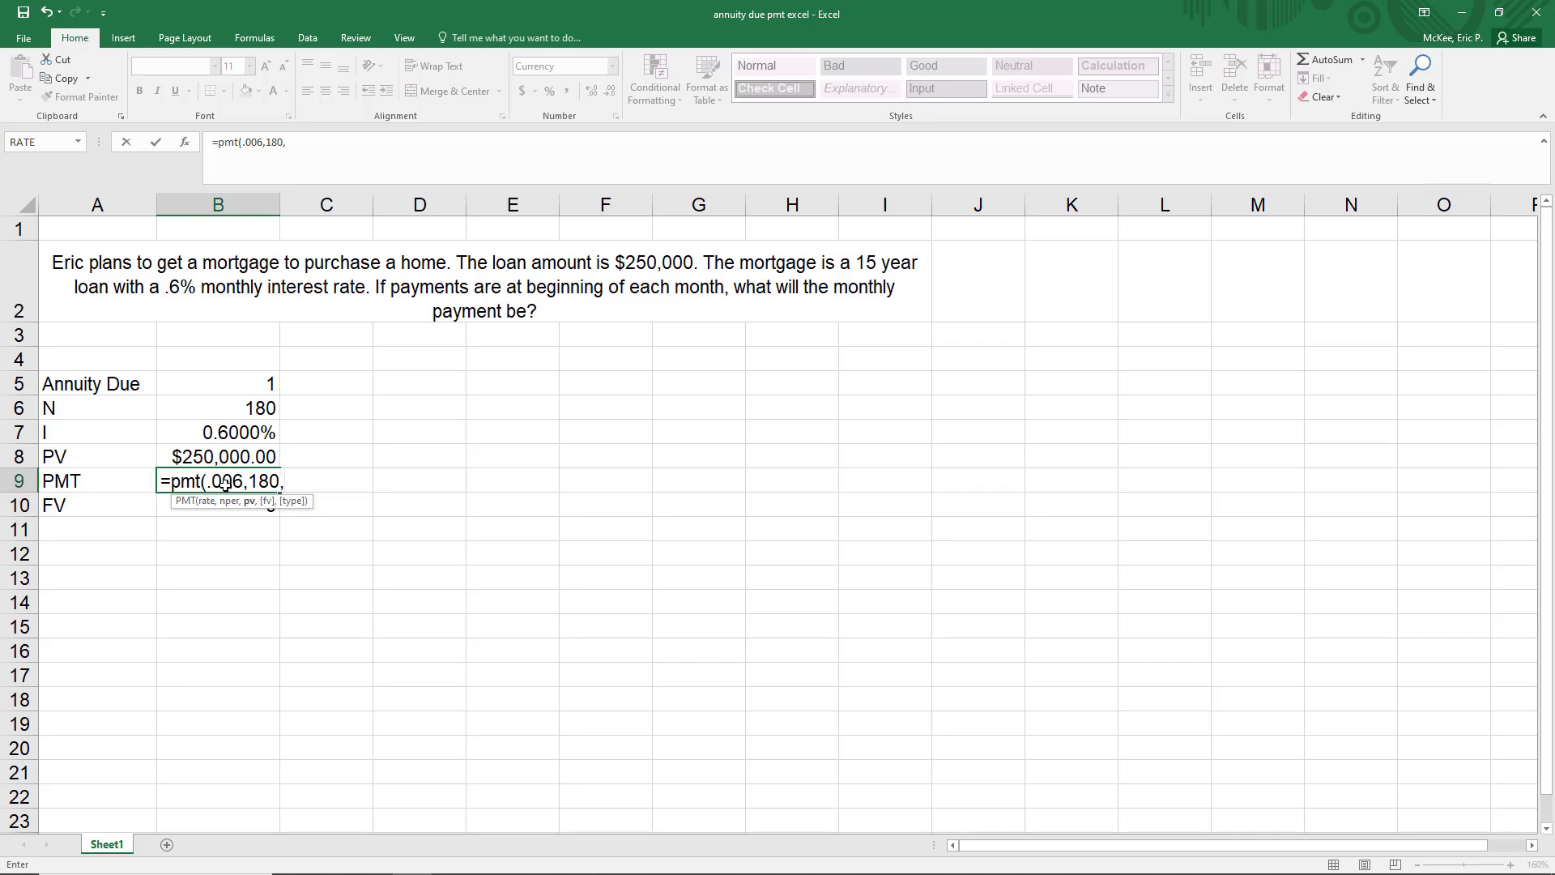
{"action": "type", "text": "250000,0"}
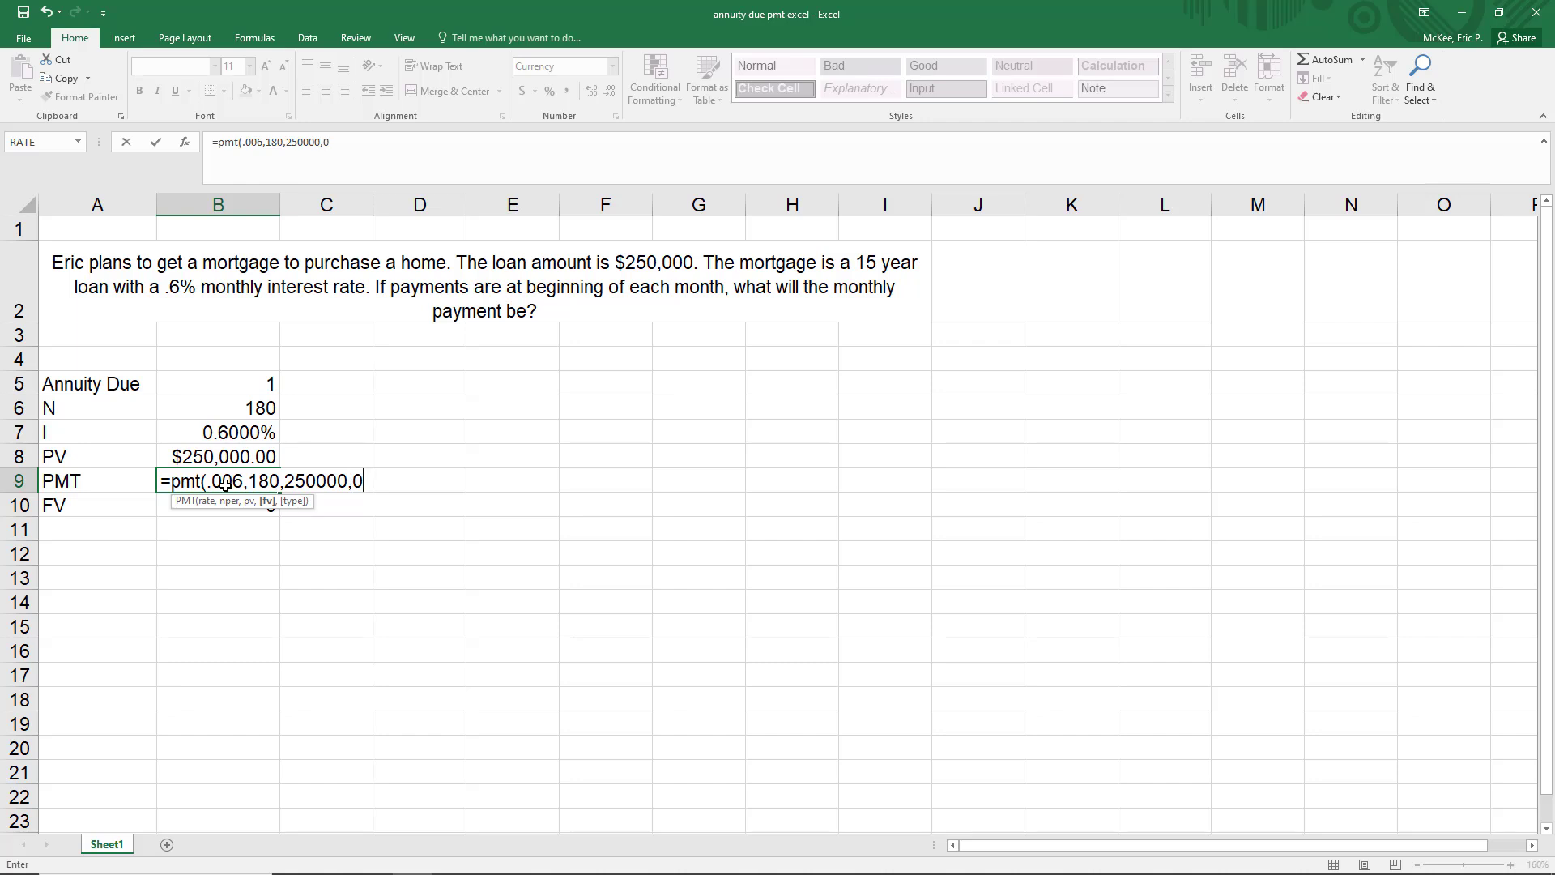
{"action": "type", "text": ","}
{"action": "type", "text": "1"}
{"action": "type", "text": ")"}
{"action": "key", "text": "Return"}
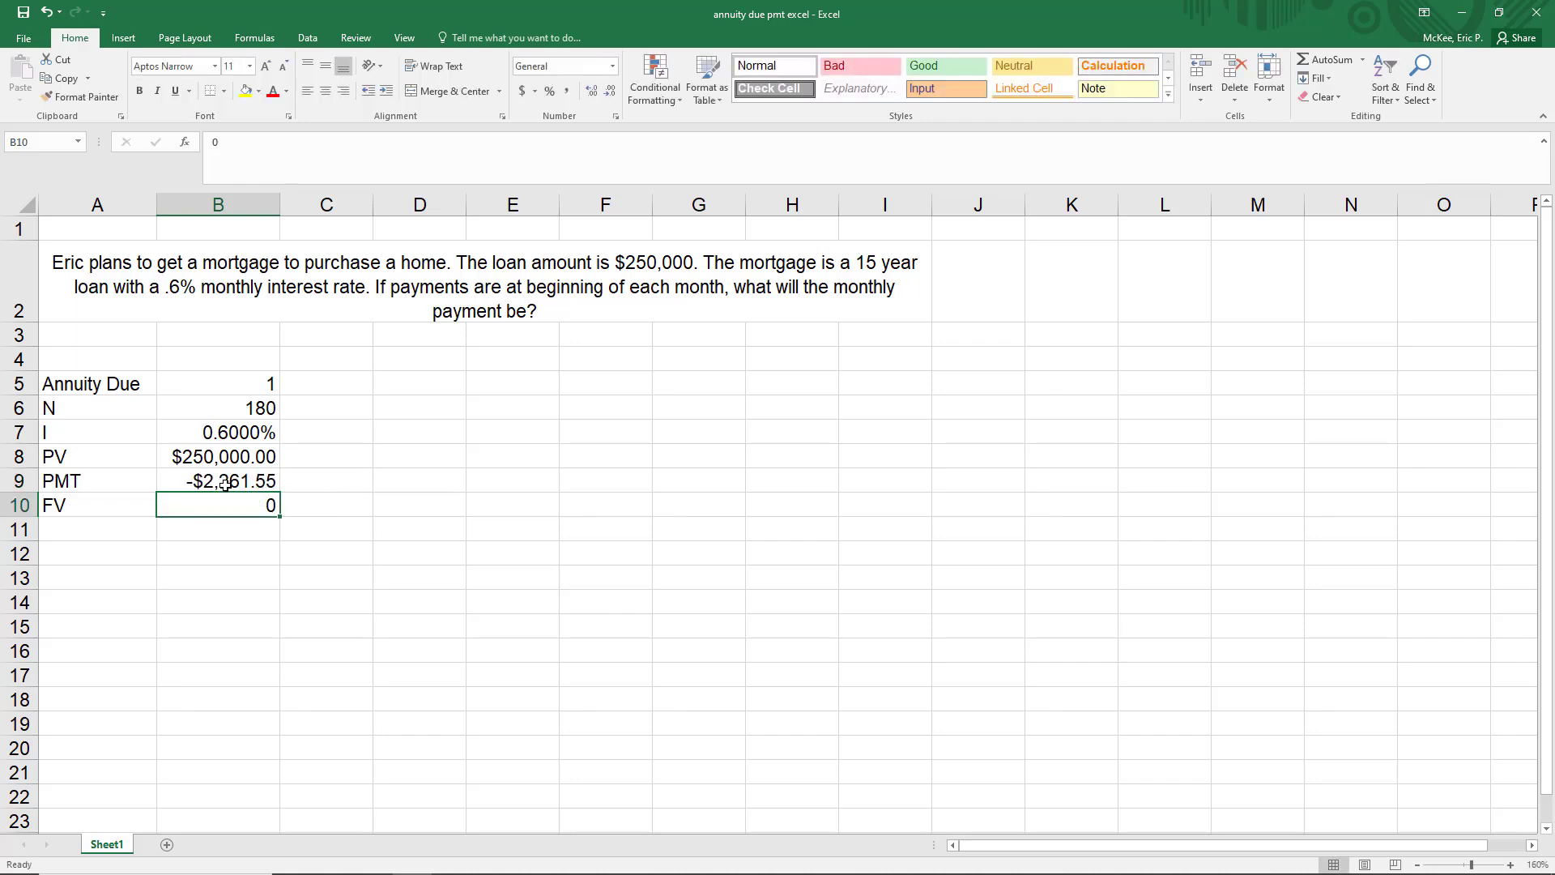
{"action": "left_click", "coordinate": [144, 530]}
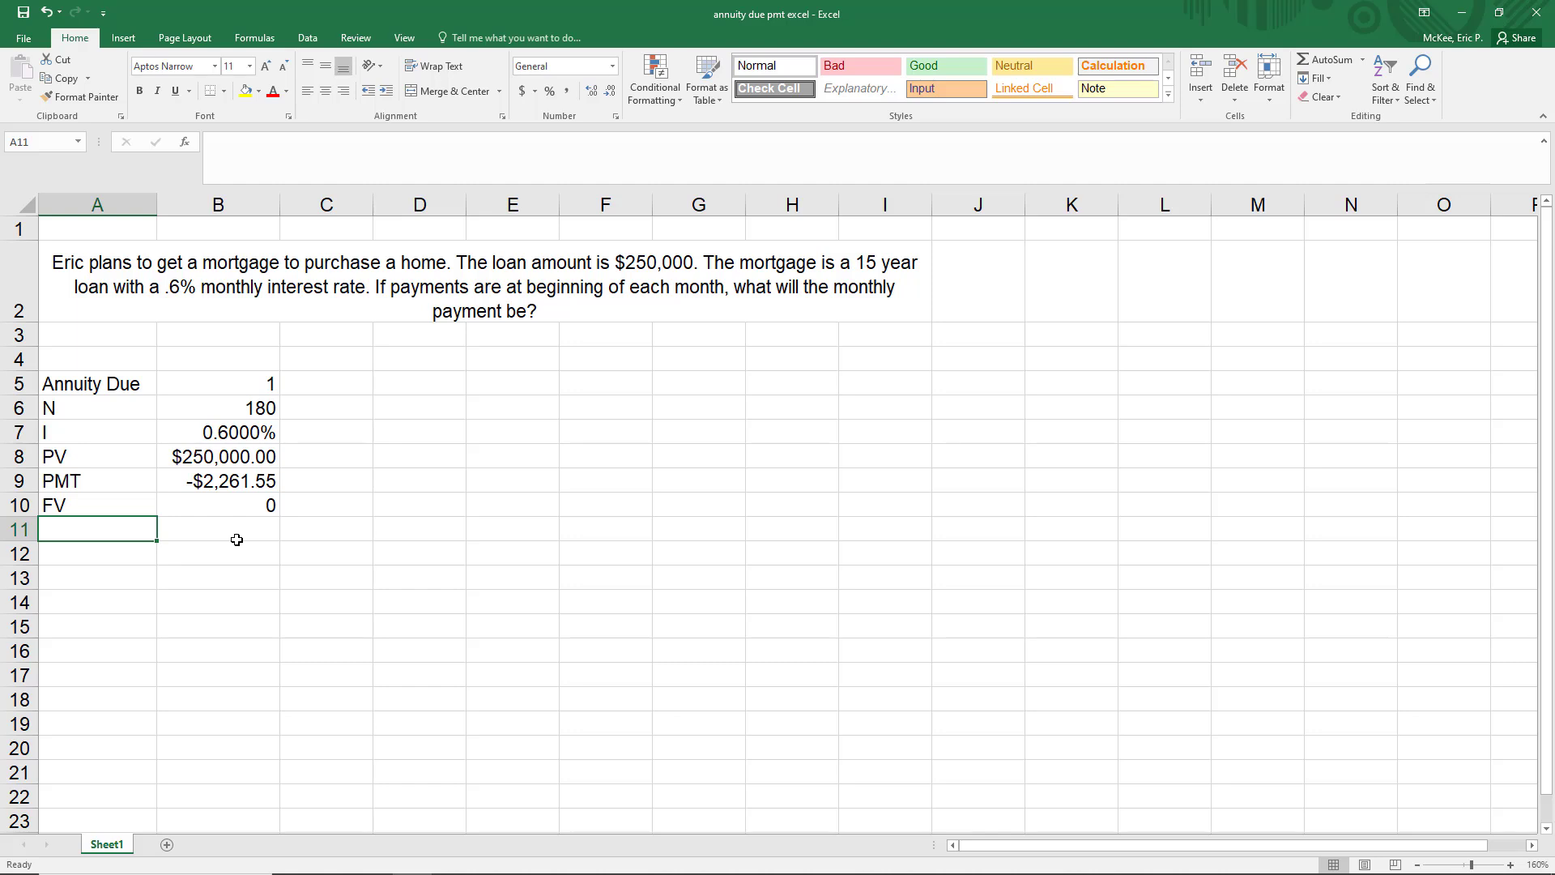
Replace the typed numbers in B9's payment formula with cell references so it reads =PMT(B7,B6,B8,B10,B5)
{"action": "left_click", "coordinate": [239, 479]}
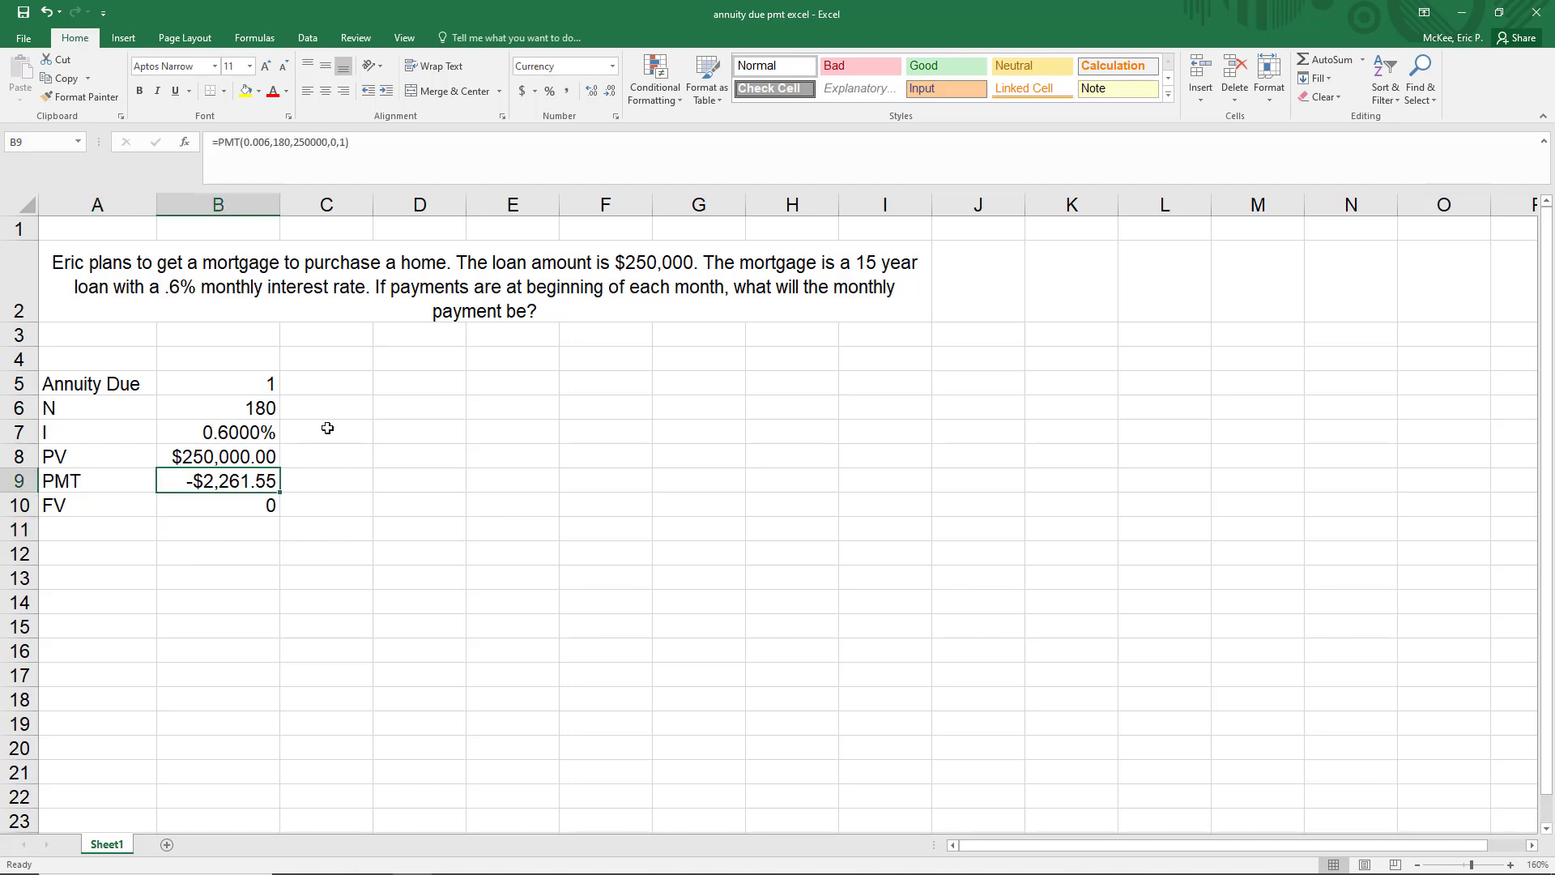
{"action": "left_click", "coordinate": [344, 142]}
{"action": "left_click_drag", "start_coordinate": [344, 142], "coordinate": [244, 142]}
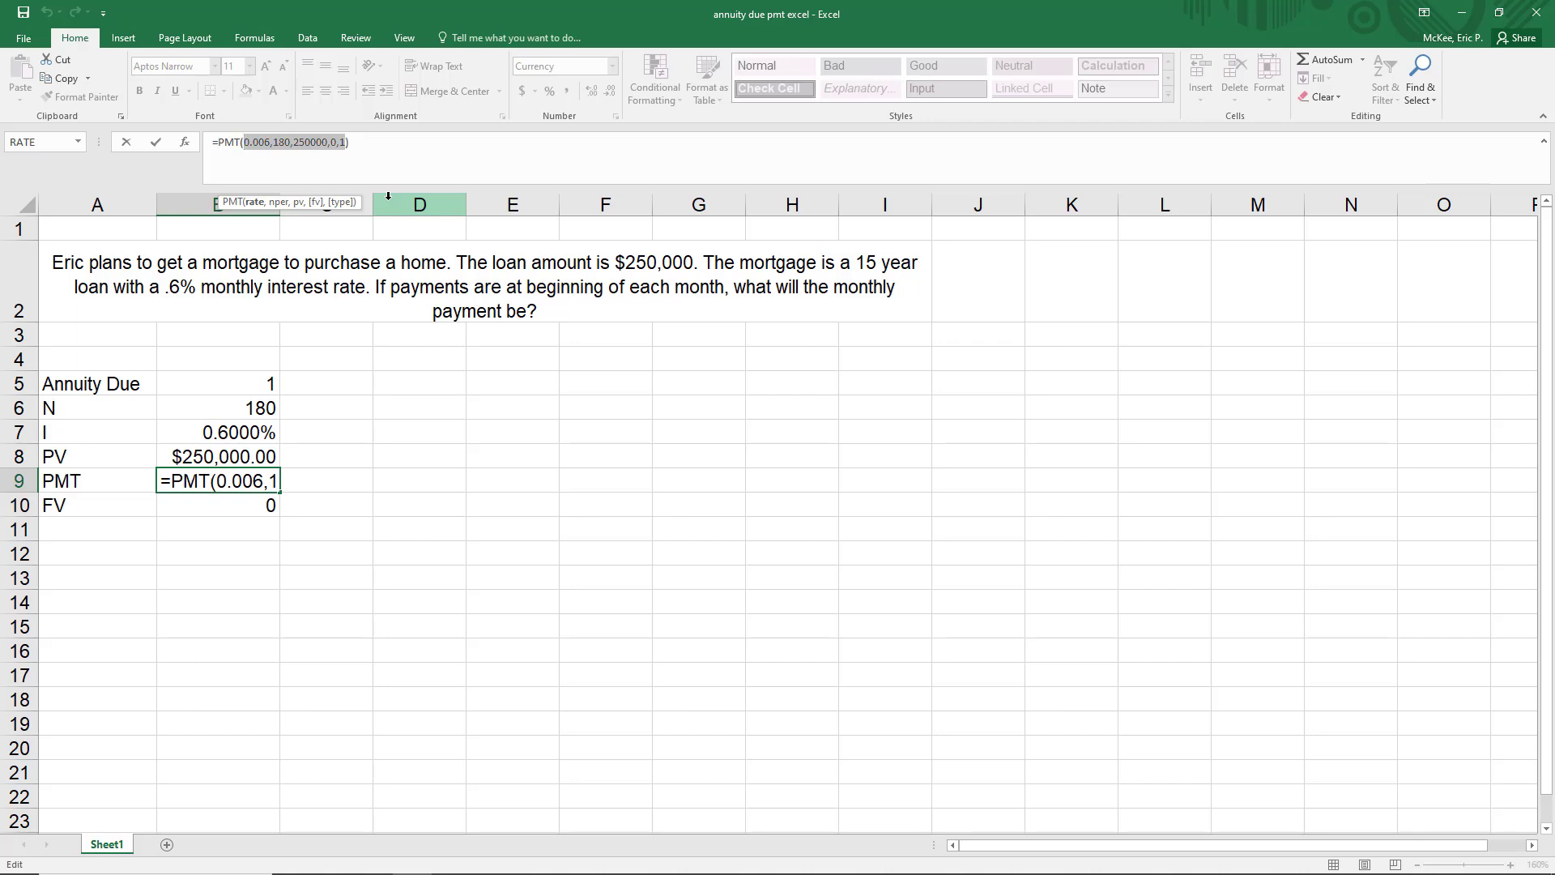
{"action": "key", "text": "BackSpace"}
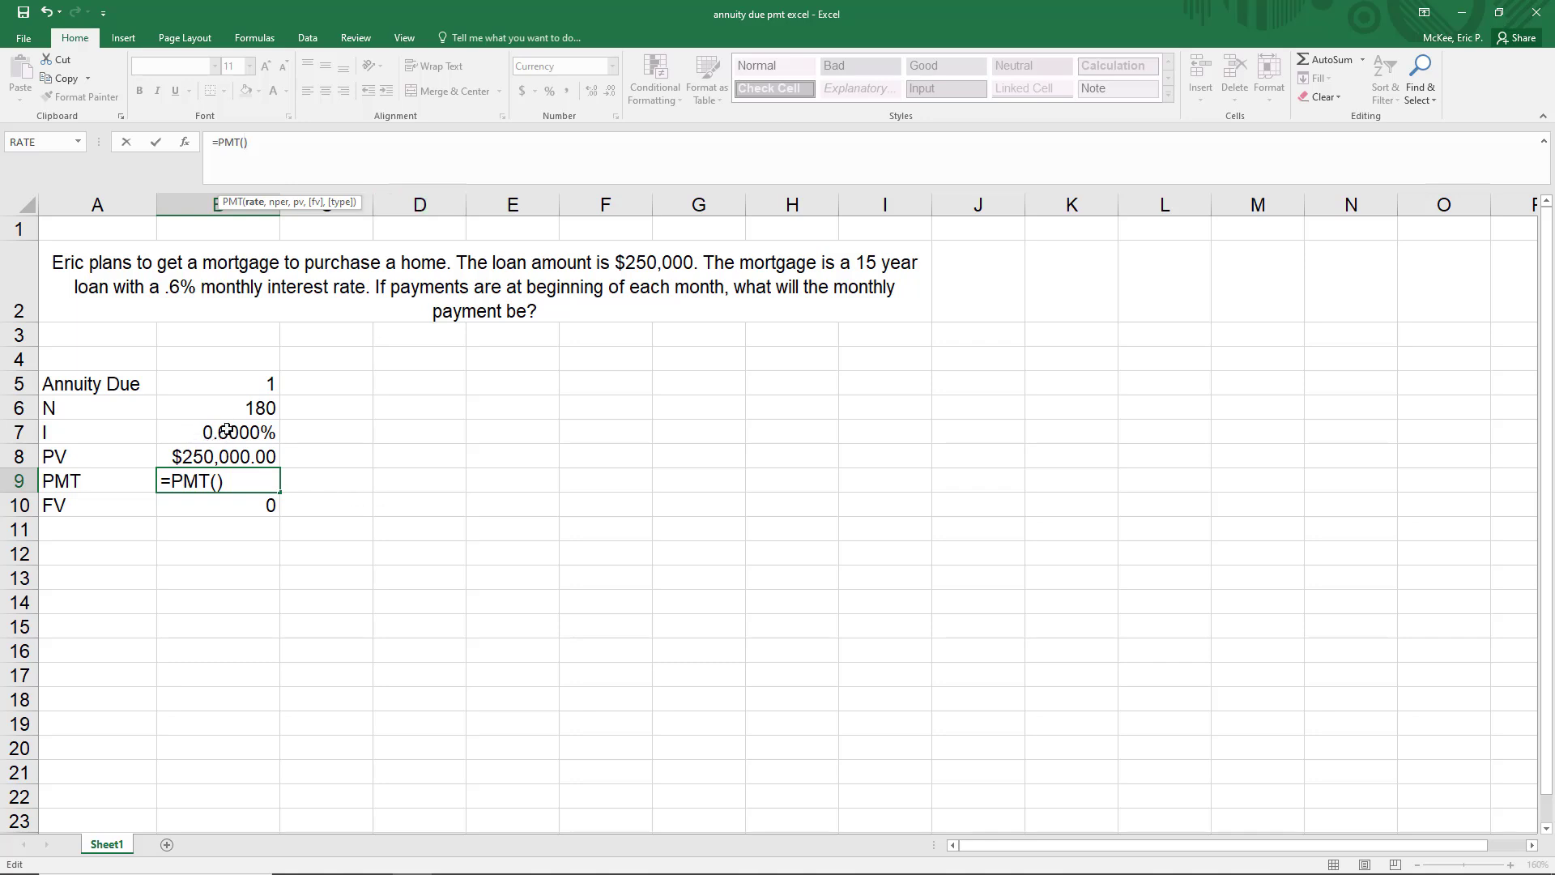
{"action": "type", "text": "b7"}
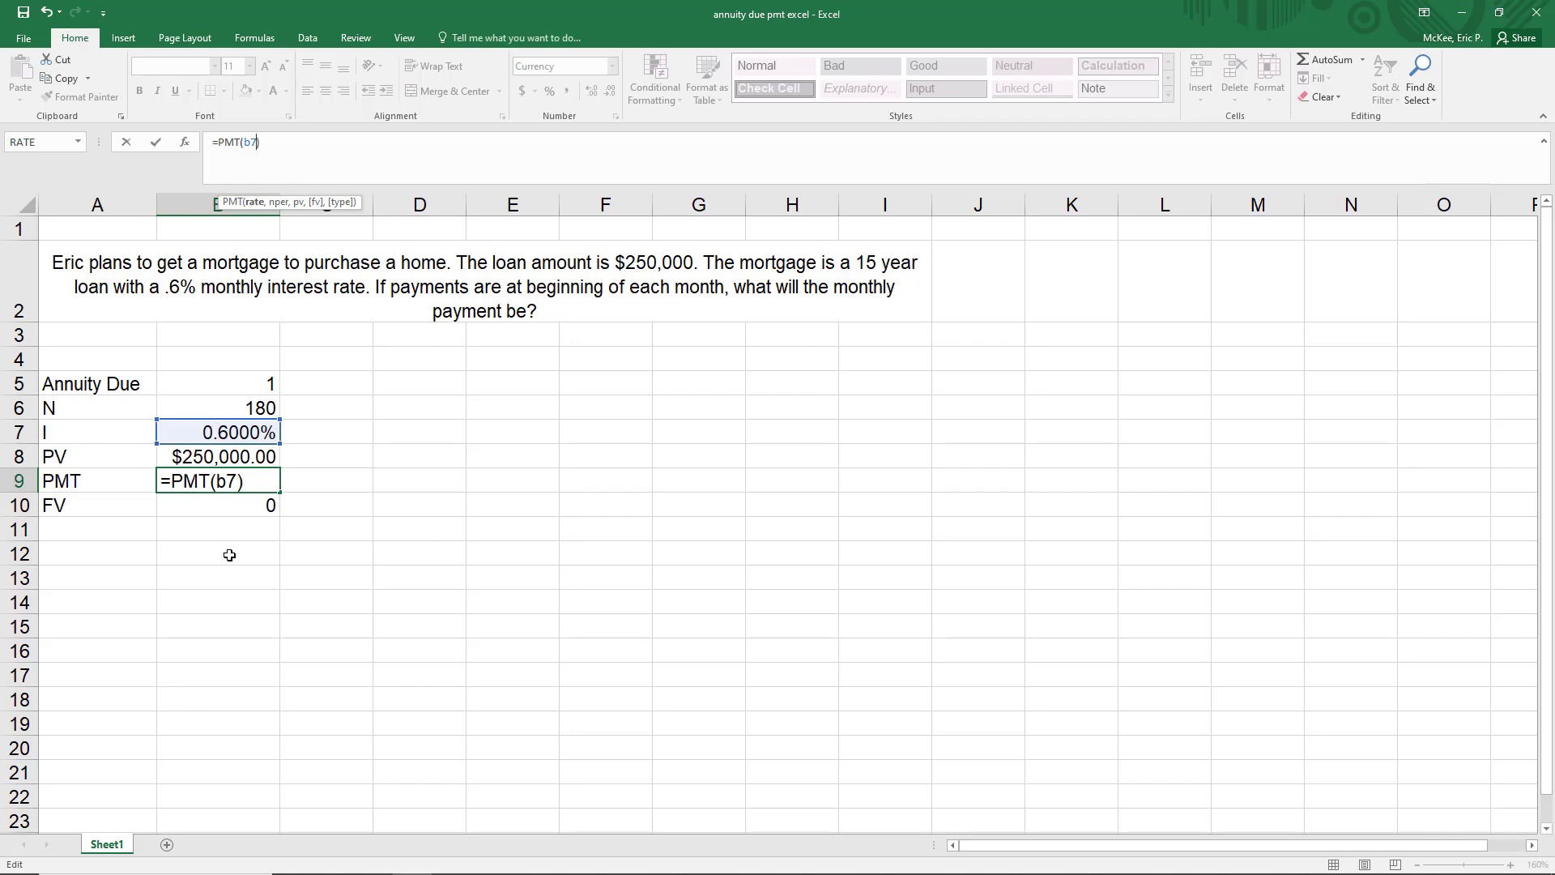
{"action": "type", "text": ","}
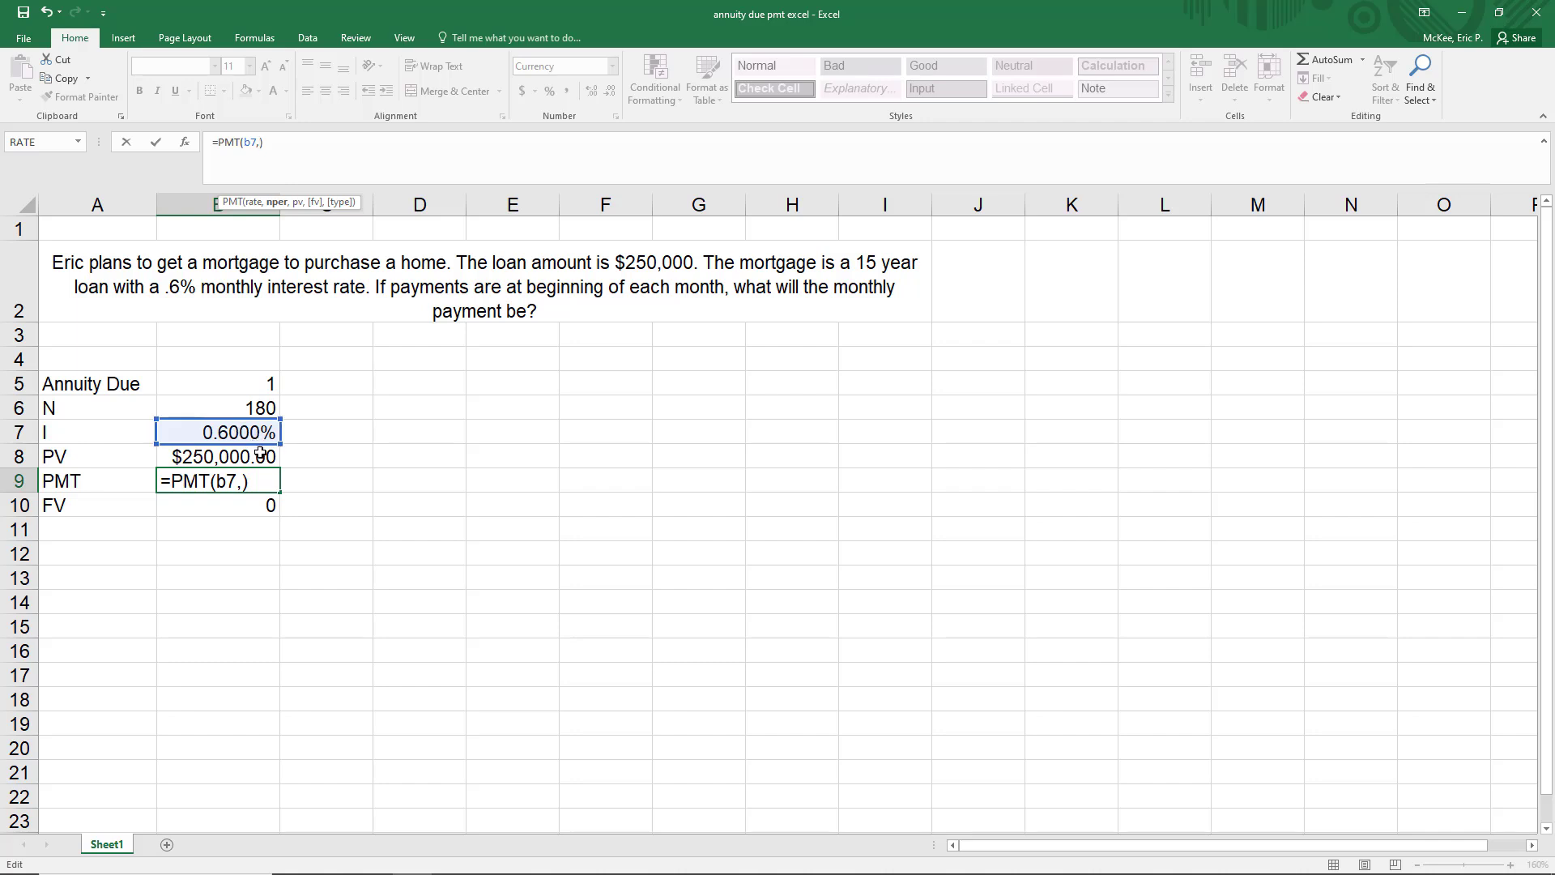
{"action": "left_click", "coordinate": [225, 410]}
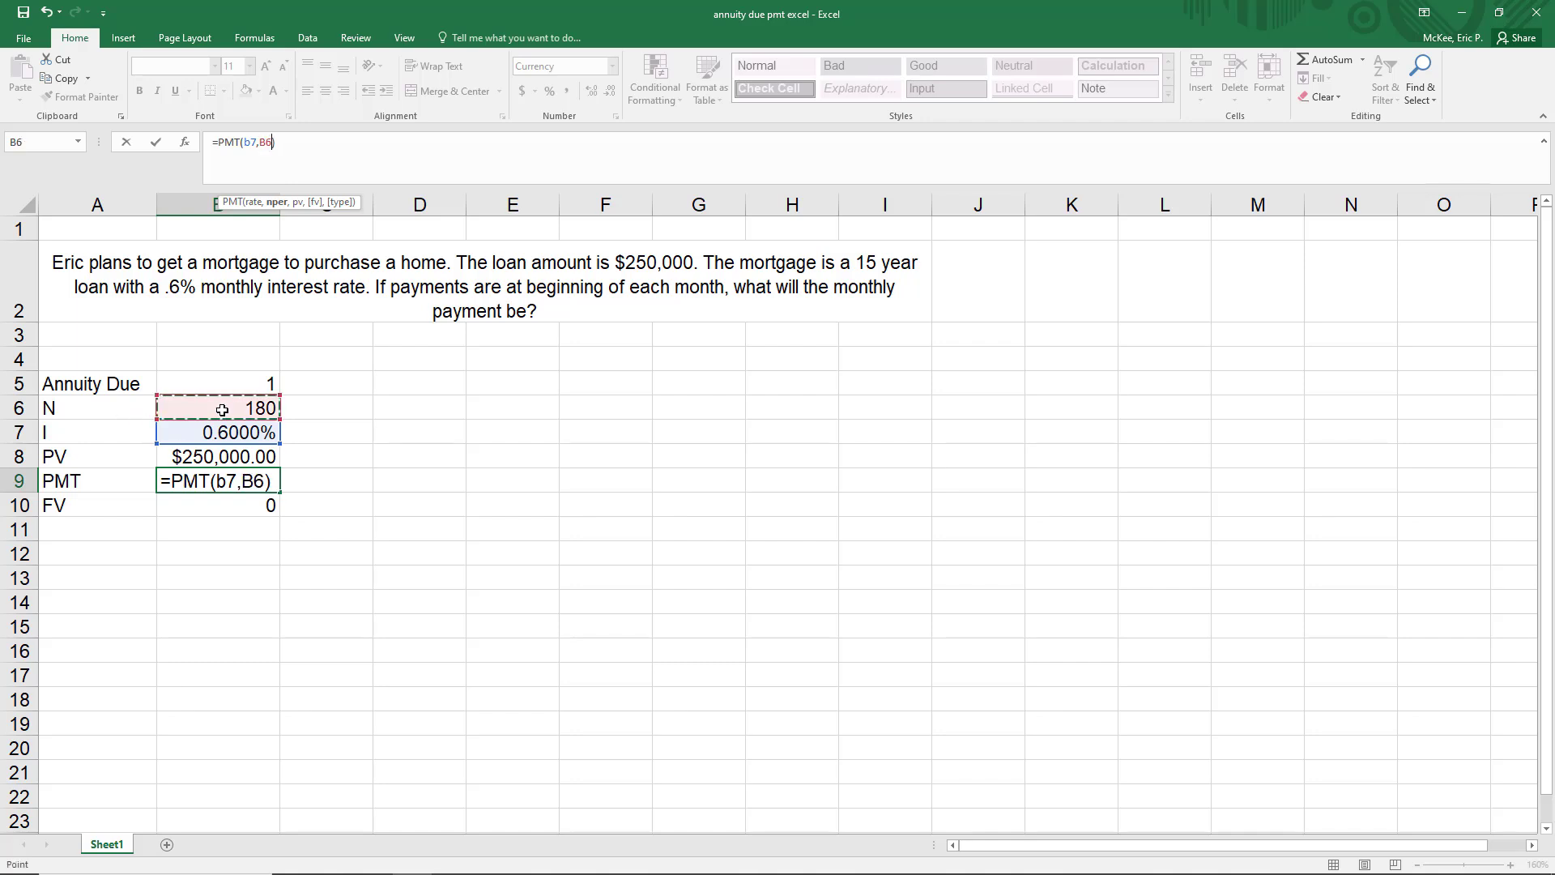
{"action": "type", "text": ","}
{"action": "left_click", "coordinate": [197, 456]}
{"action": "type", "text": ","}
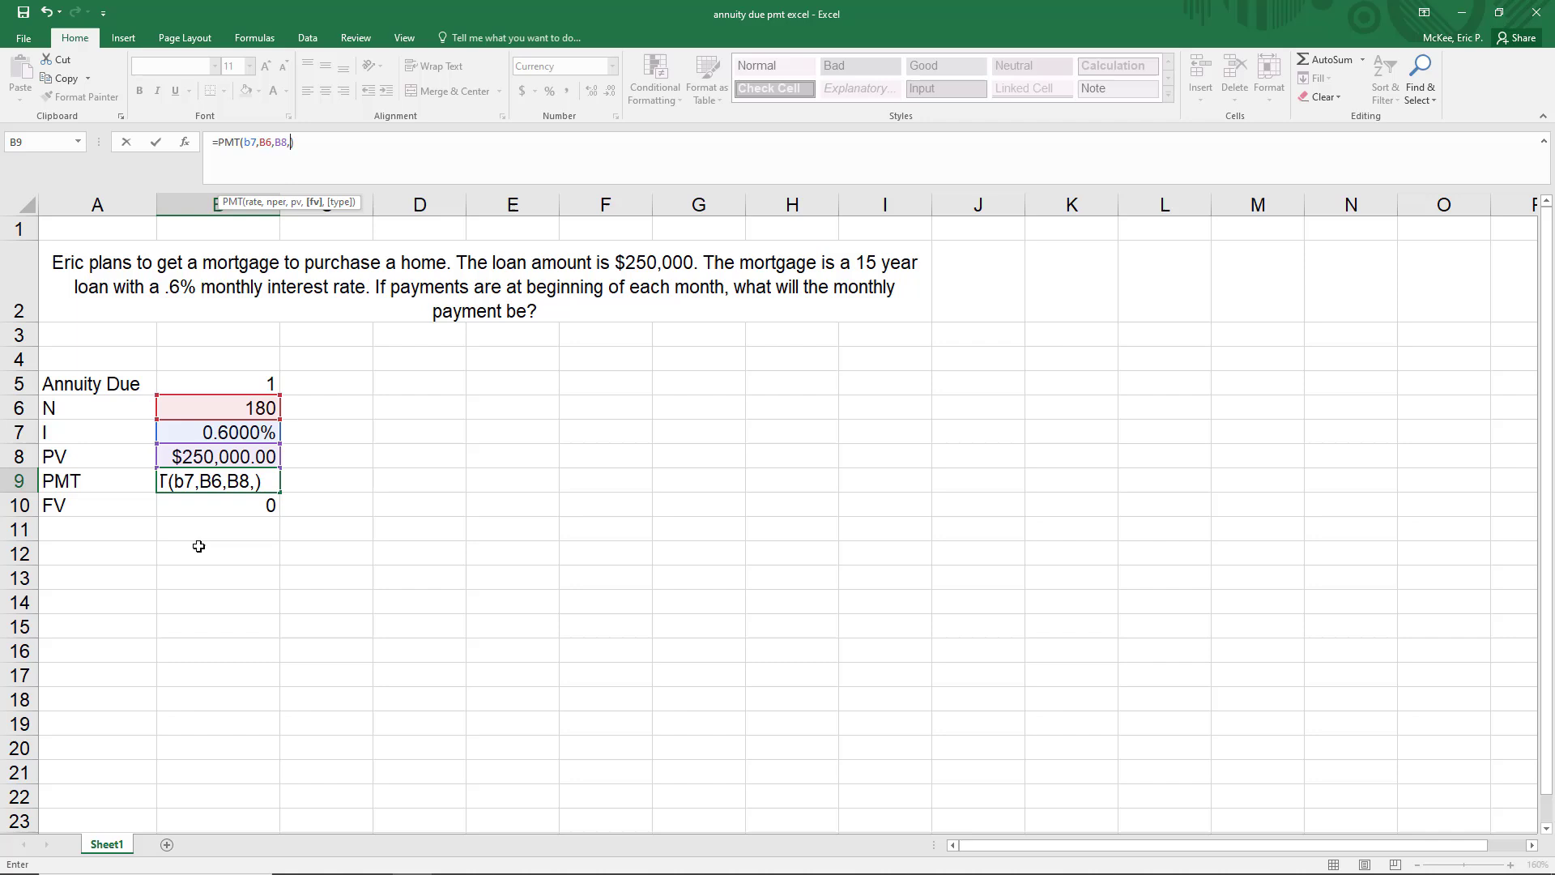
{"action": "left_click", "coordinate": [213, 504]}
{"action": "type", "text": ","}
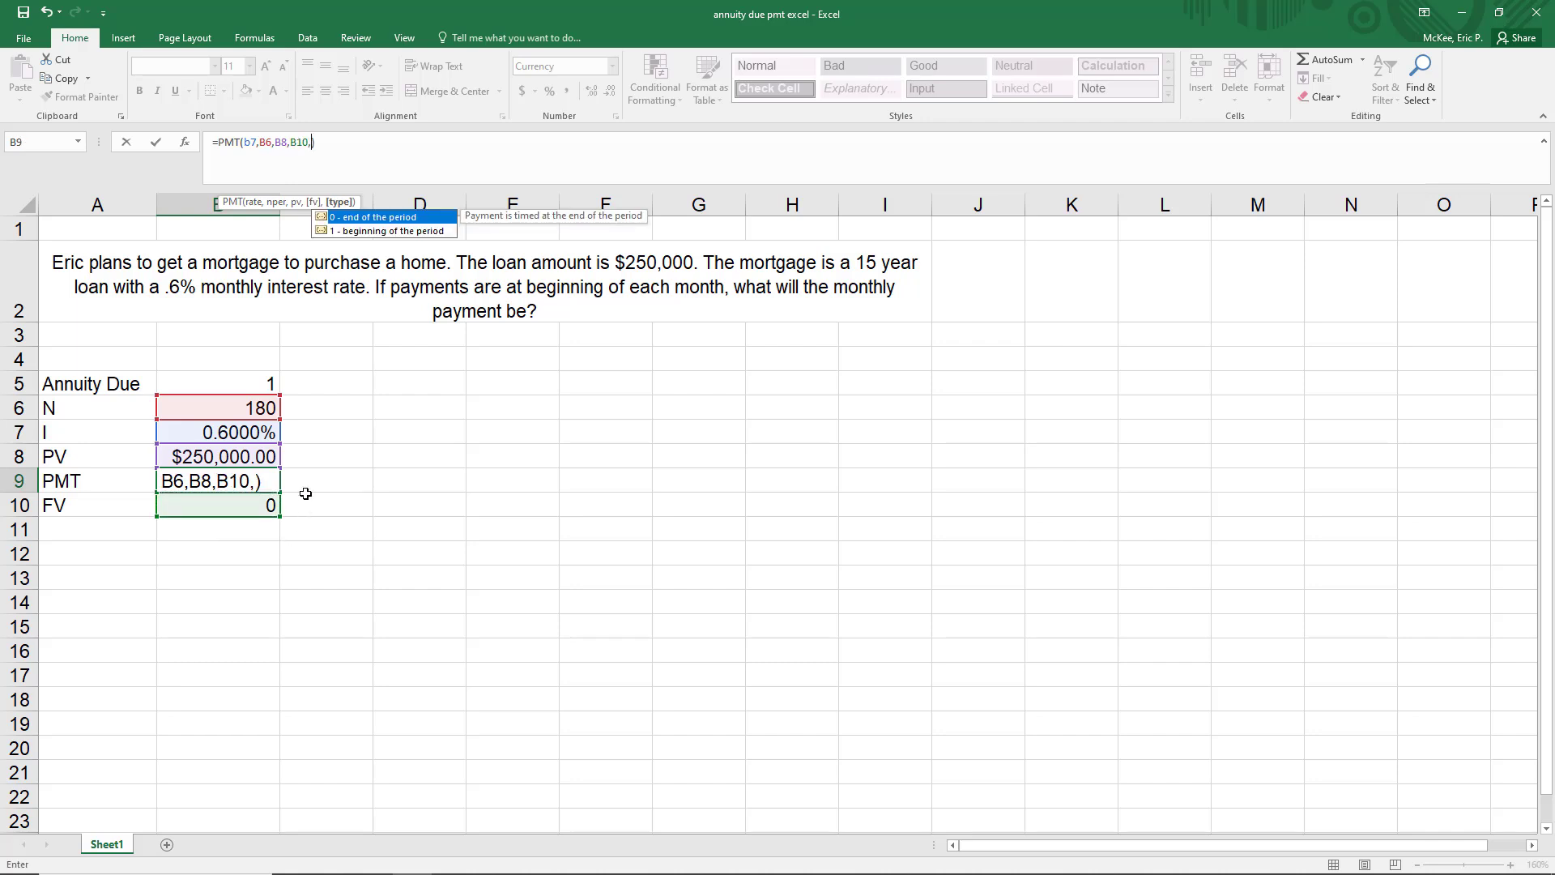
{"action": "left_click", "coordinate": [202, 380]}
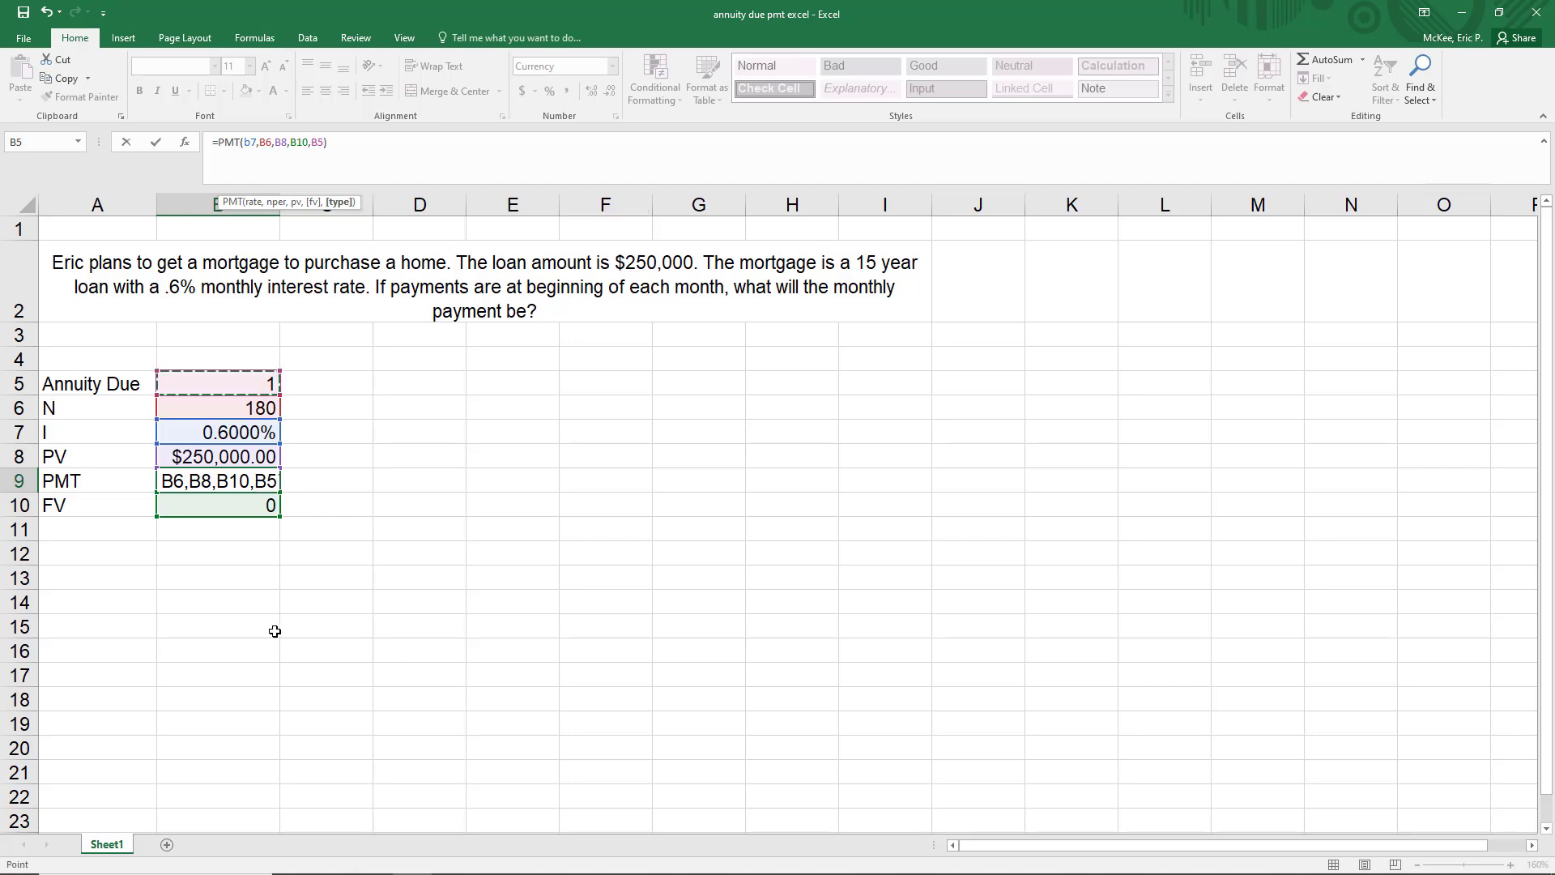
{"action": "key", "text": "Return"}
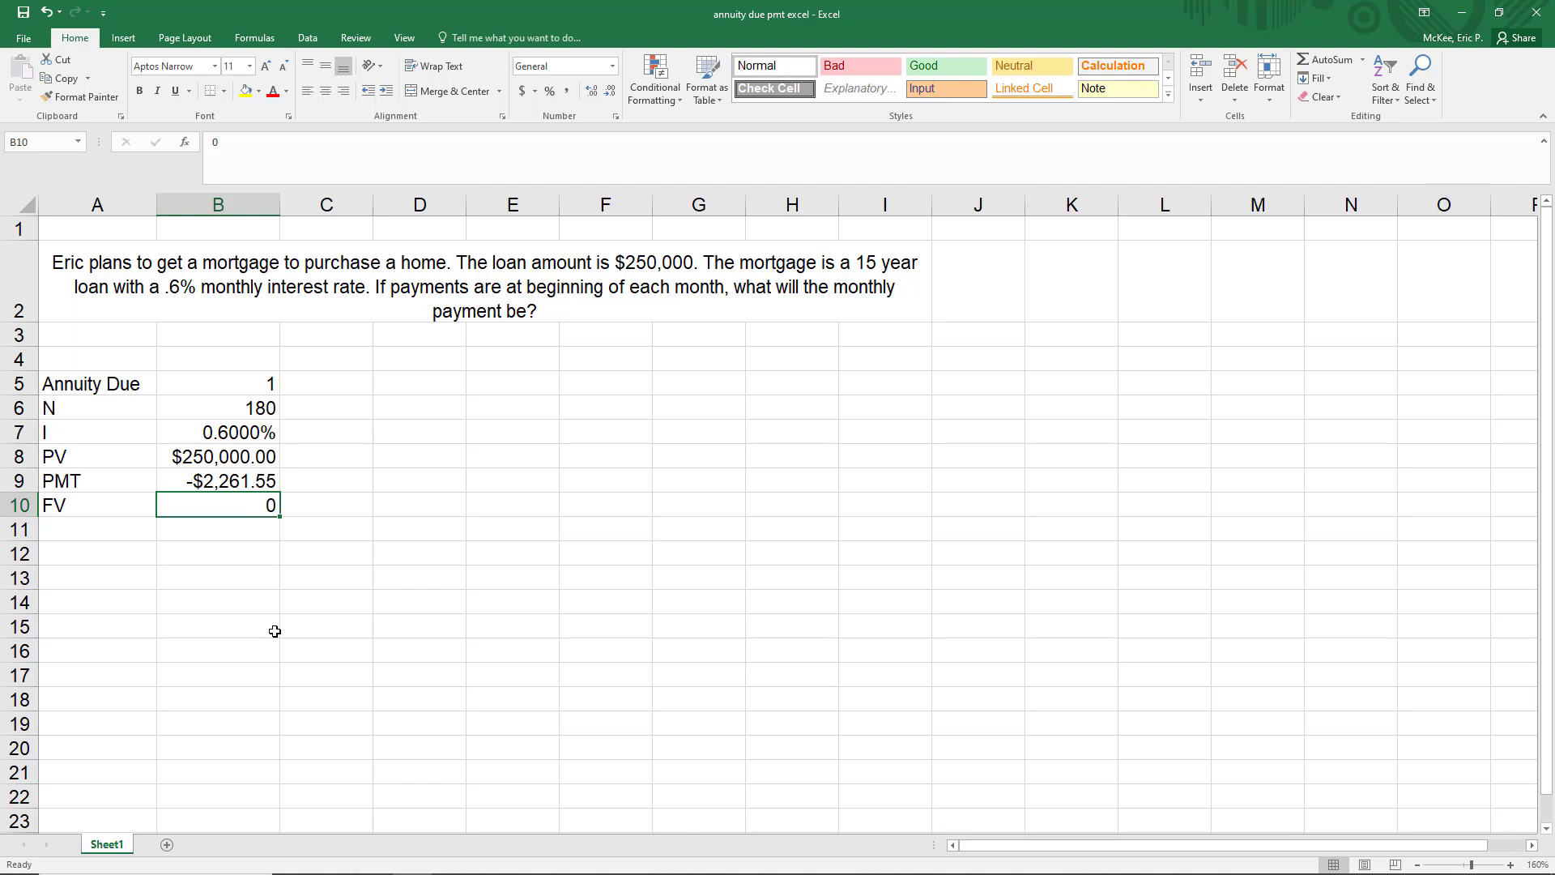
{"action": "key", "text": "Down"}
{"action": "key", "text": "Left"}
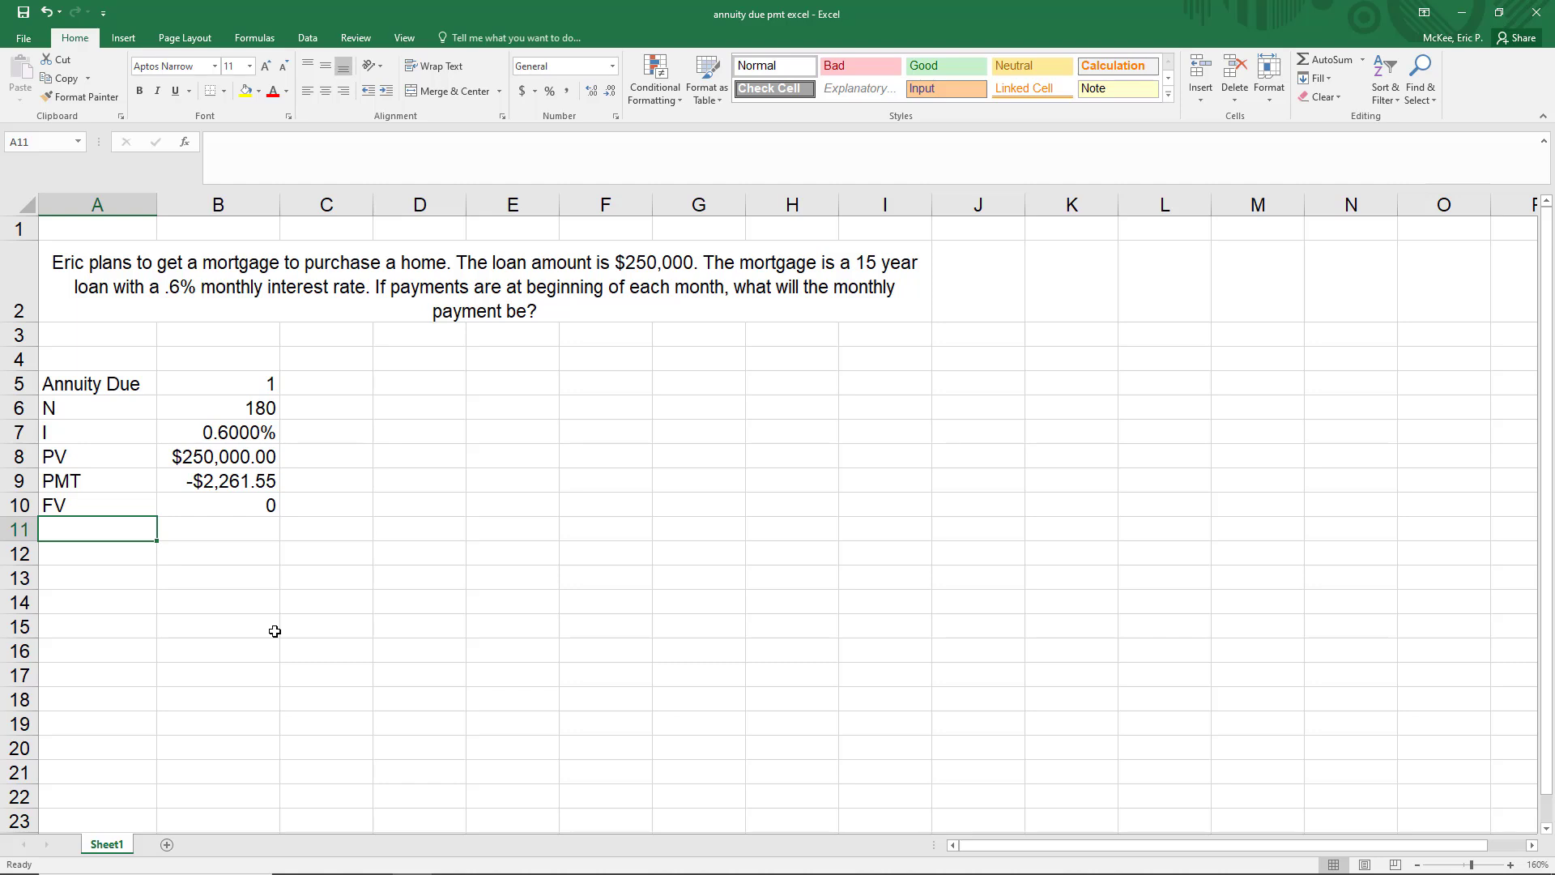
{"action": "left_click", "coordinate": [155, 482]}
{"action": "left_click", "coordinate": [162, 482]}
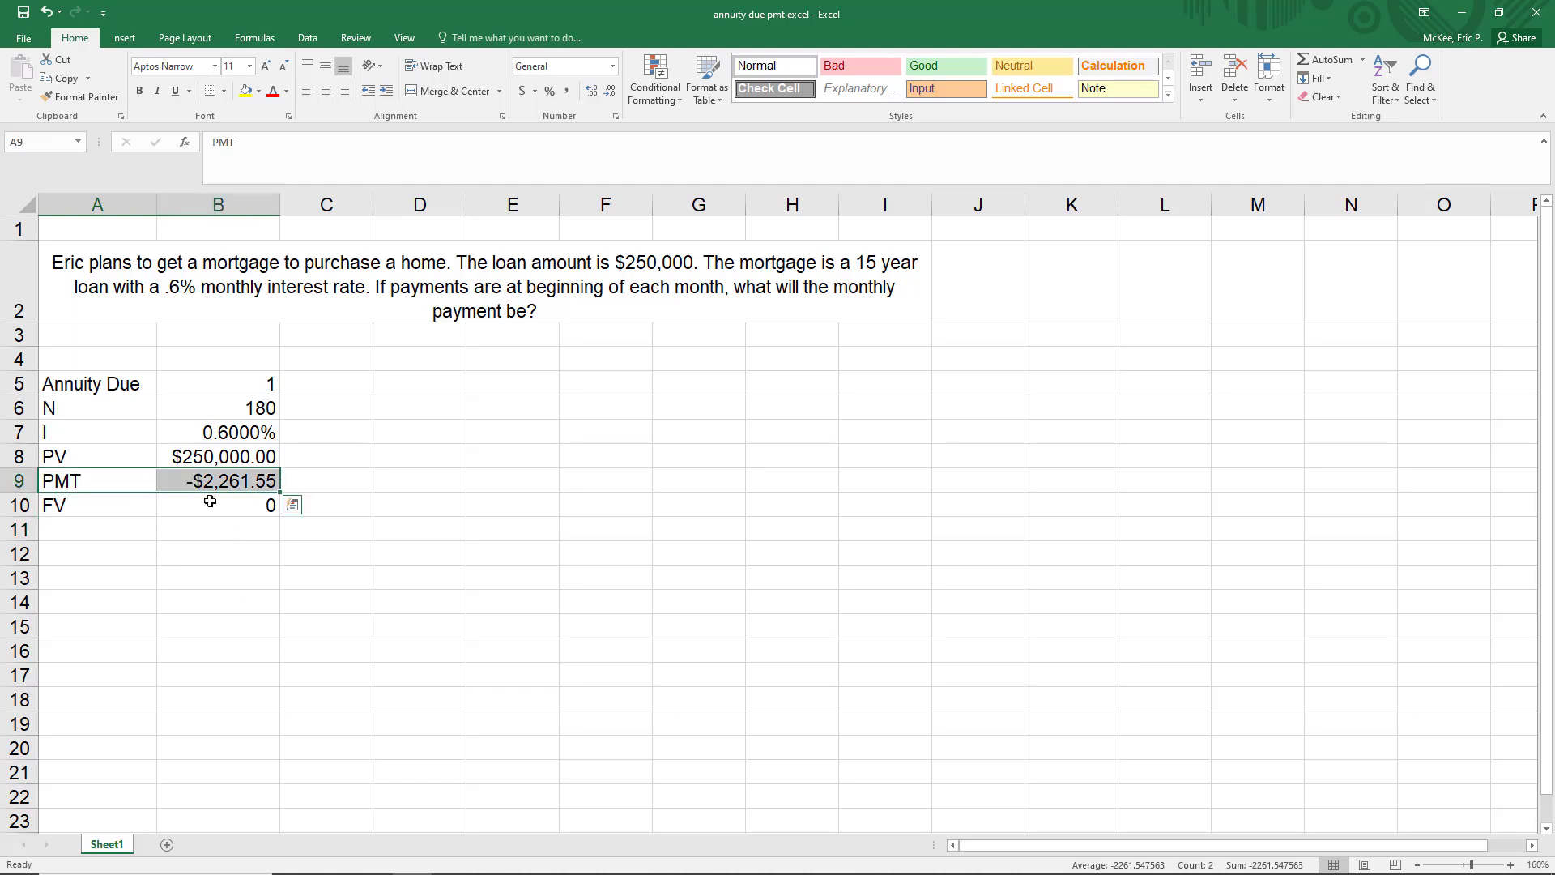
Examine the PV and PMT rows, the loan inputs in B5:B8 and the FV value in B10
{"action": "left_click_drag", "start_coordinate": [94, 456], "coordinate": [212, 456]}
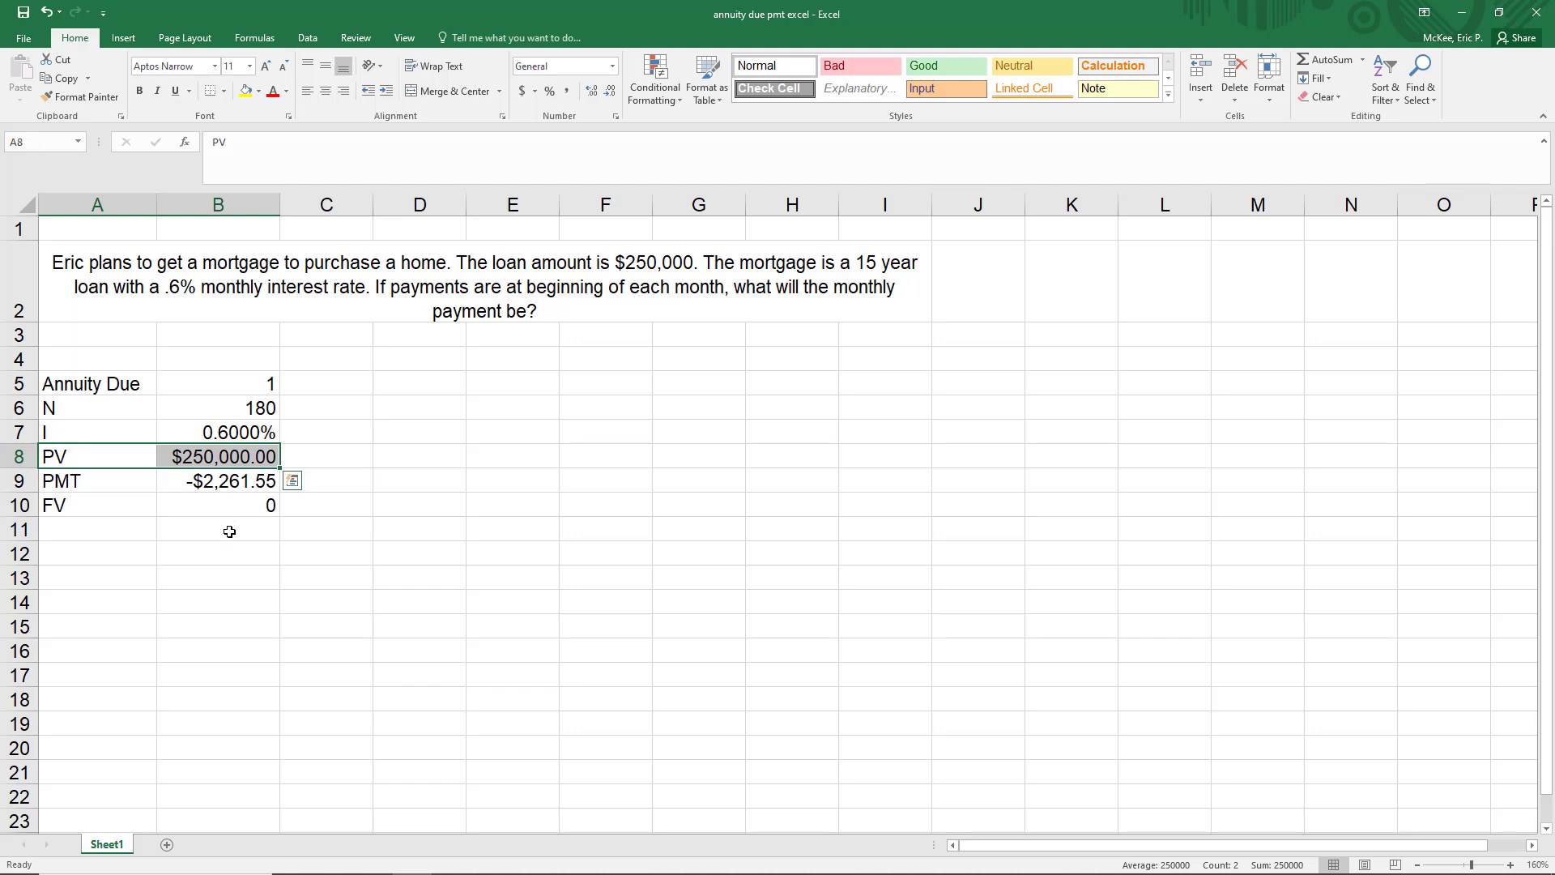
{"action": "left_click", "coordinate": [199, 456]}
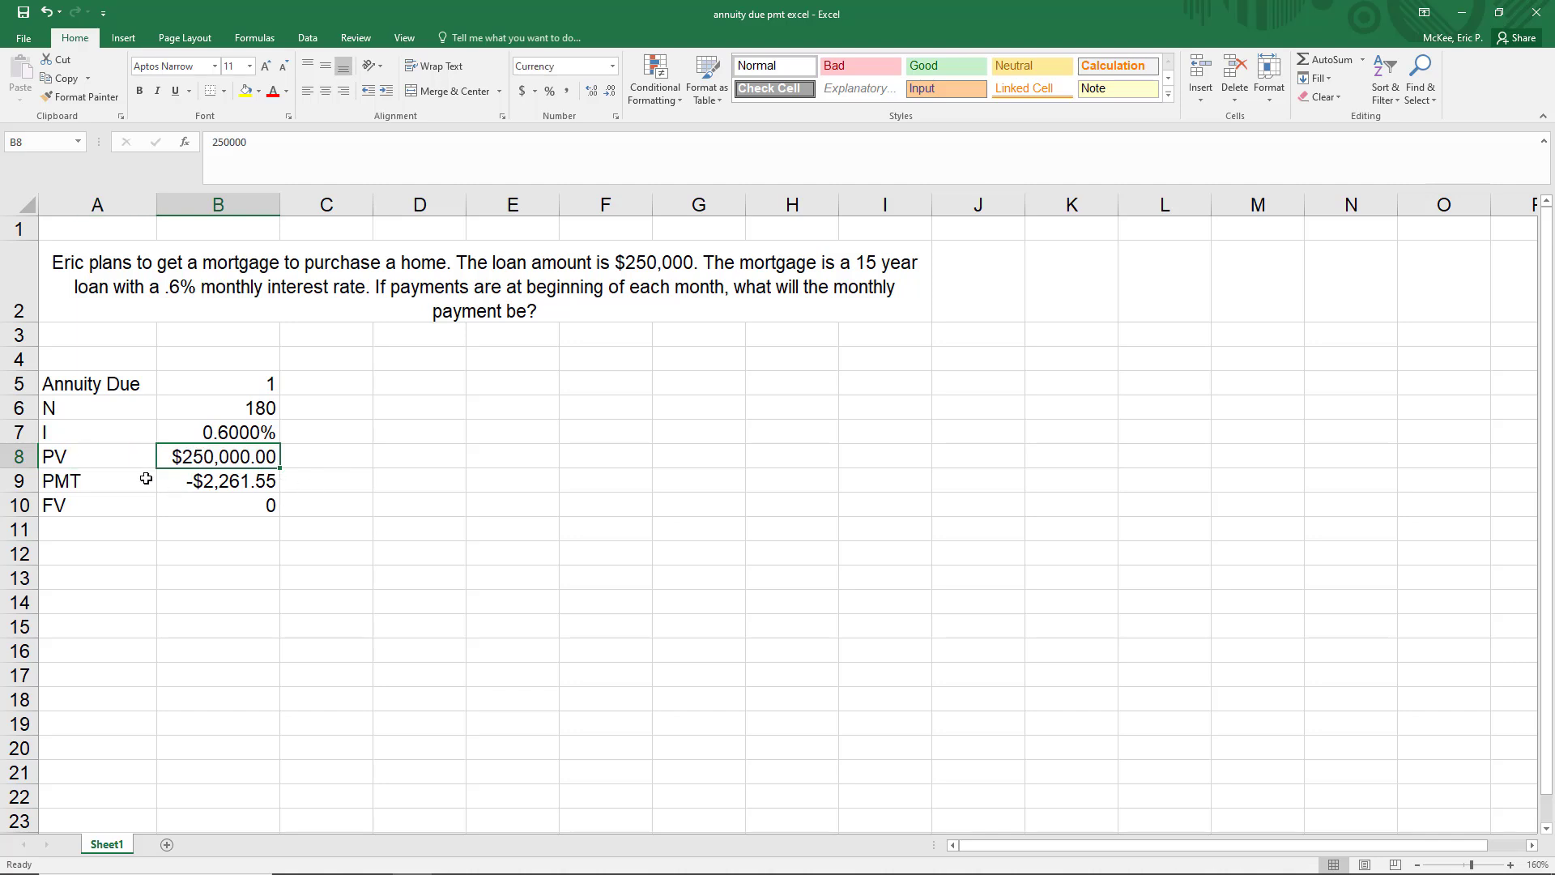
{"action": "left_click_drag", "start_coordinate": [136, 484], "coordinate": [212, 478]}
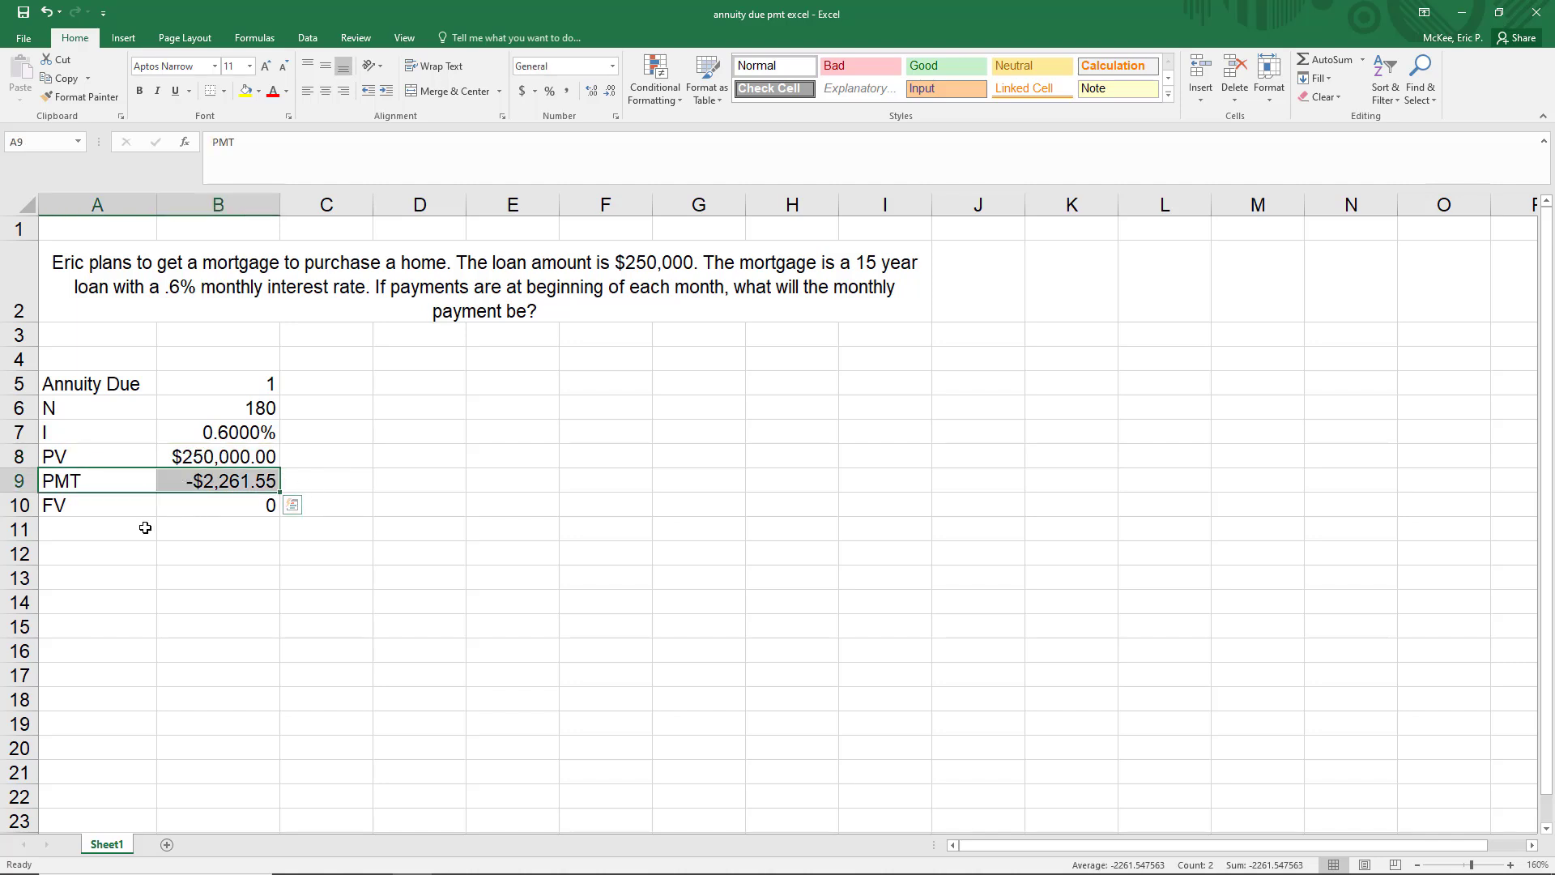
{"action": "left_click", "coordinate": [140, 537]}
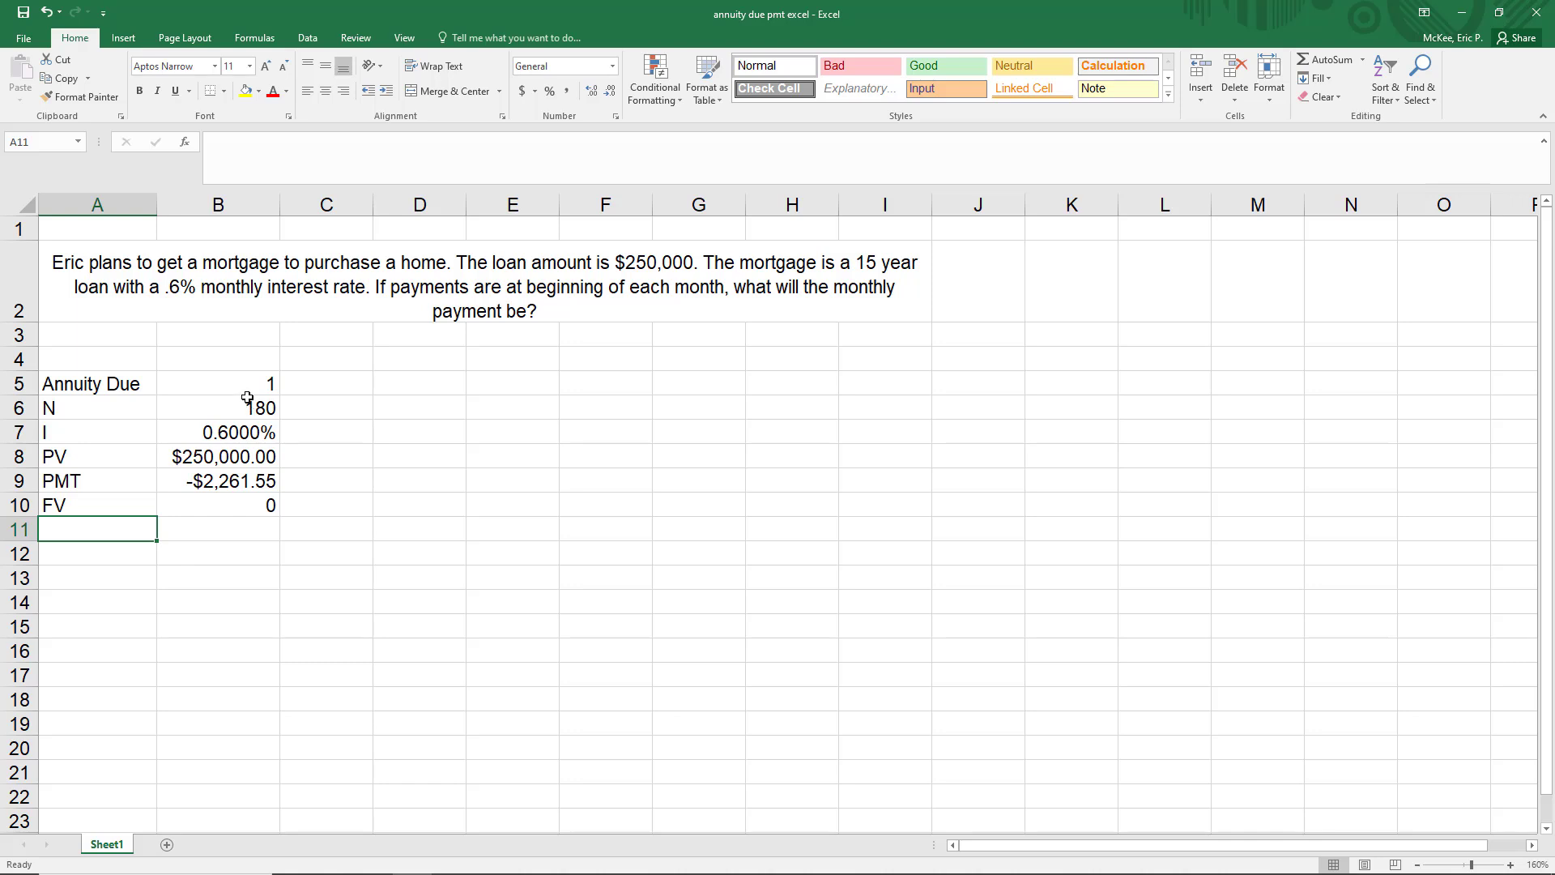
{"action": "left_click_drag", "start_coordinate": [238, 384], "coordinate": [236, 460]}
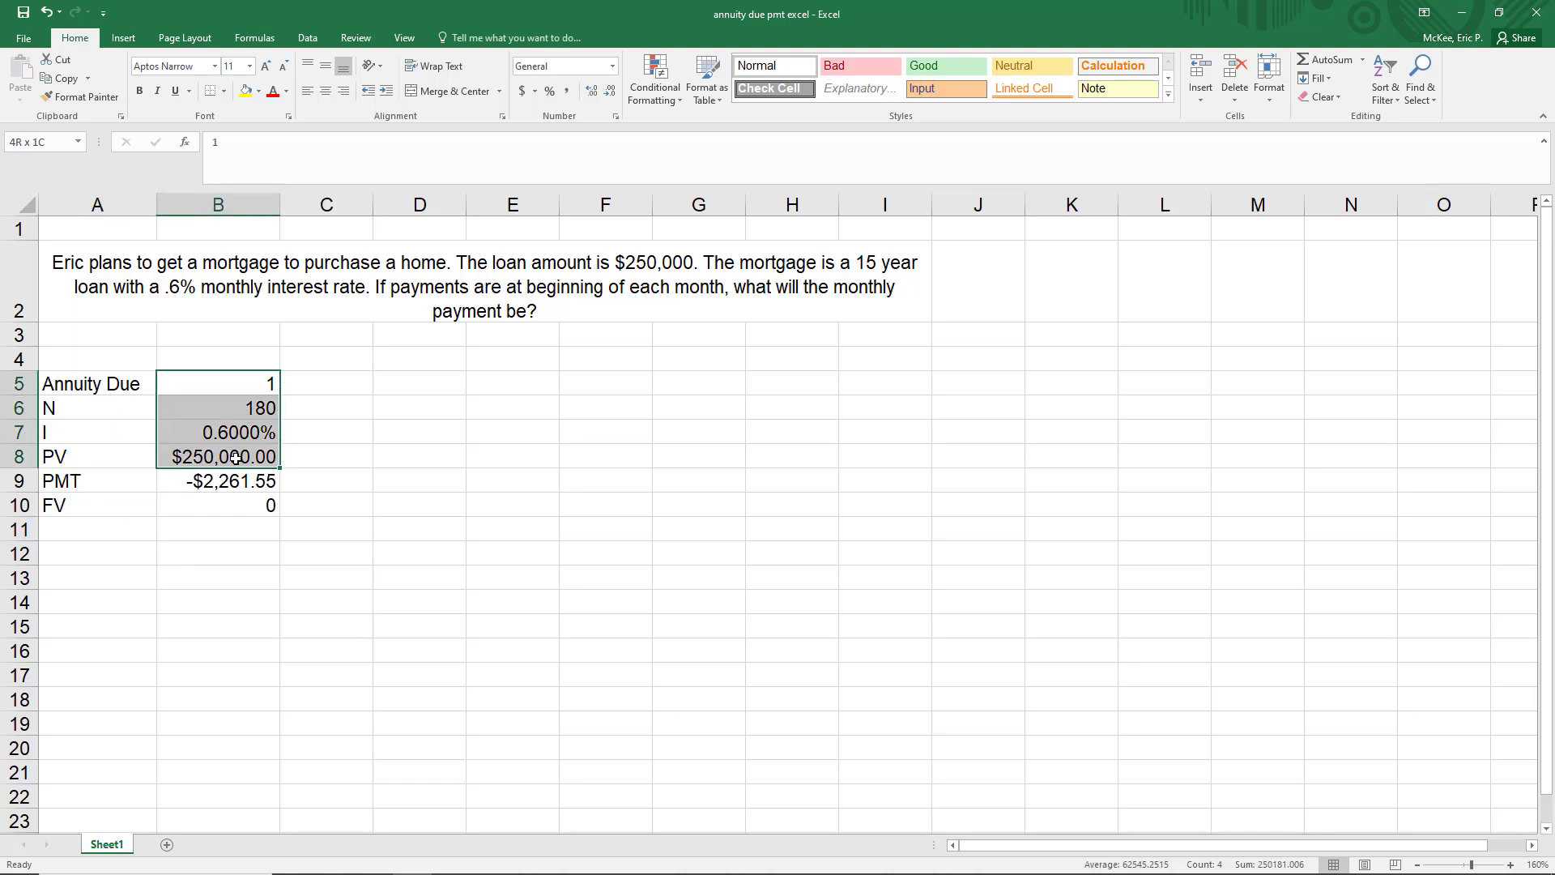
{"action": "left_click_drag", "start_coordinate": [113, 505], "coordinate": [219, 510]}
{"action": "left_click", "coordinate": [218, 510]}
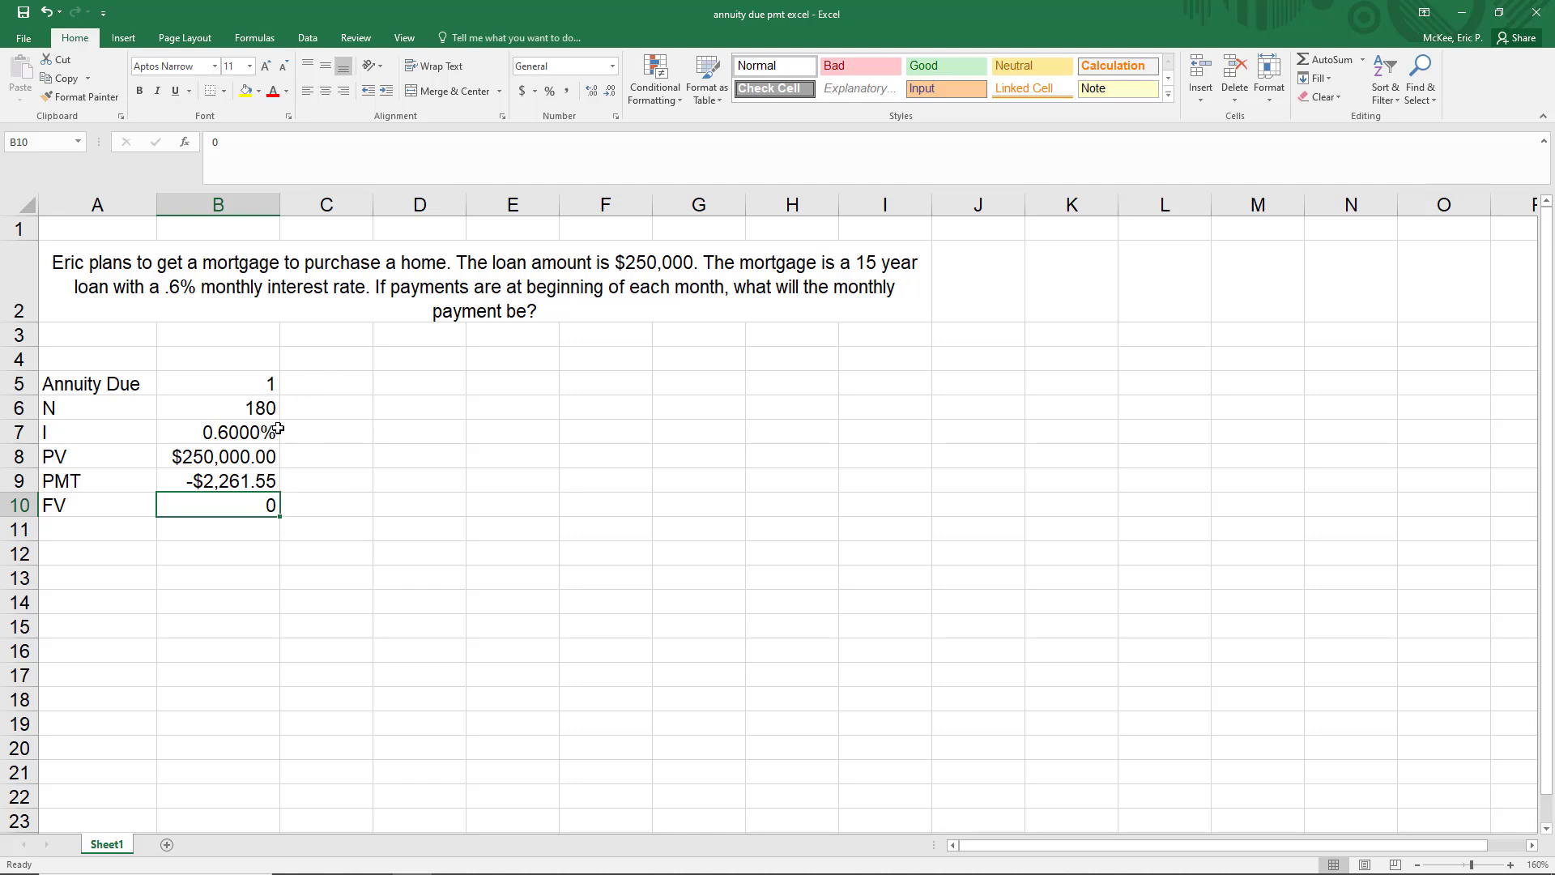
Set the Annuity Due value in B5 to 0 and check the recalculated payment in B9
{"action": "left_click", "coordinate": [258, 384]}
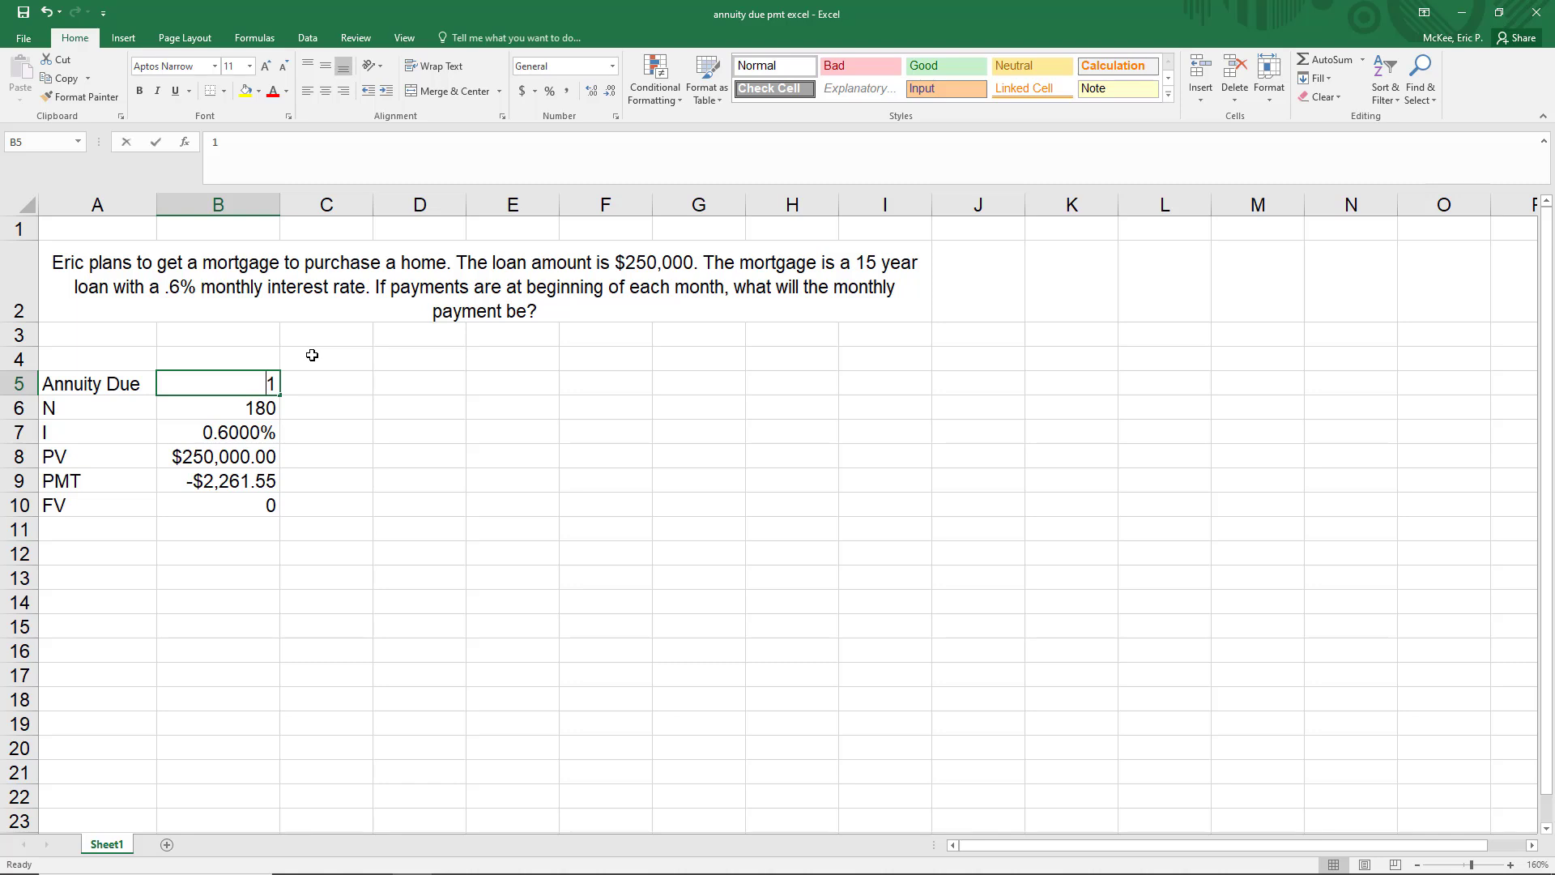
{"action": "type", "text": "0"}
{"action": "key", "text": "Return"}
{"action": "left_click", "coordinate": [232, 485]}
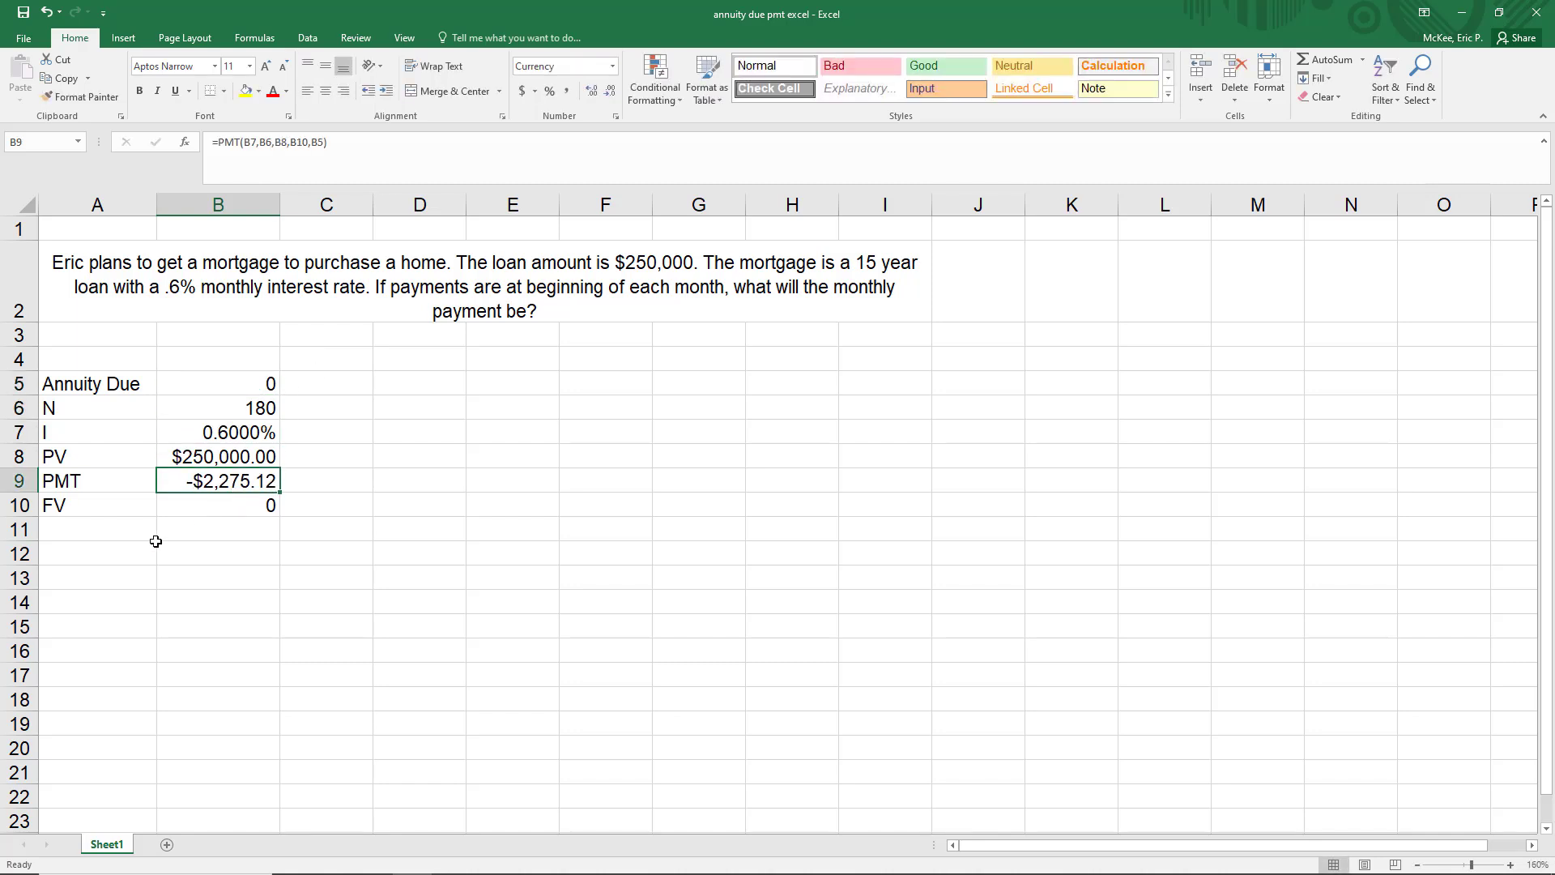